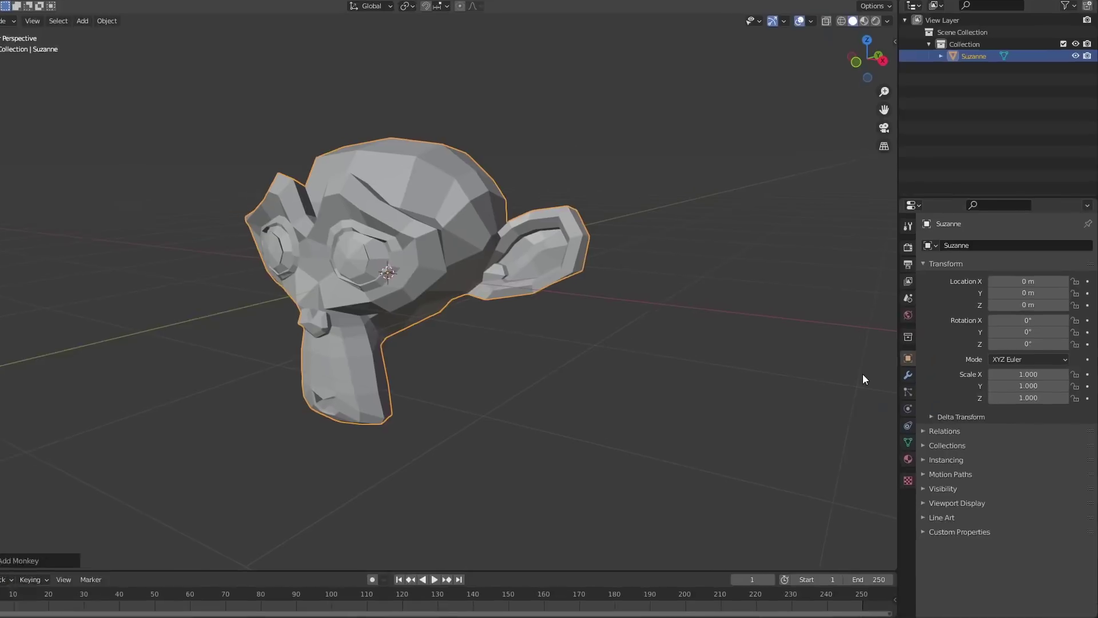
Add a Remesh modifier to Suzanne in Blocks mode and raise its octree depth.
left_click(907, 374)
left_click(941, 245)
left_click(852, 410)
left_click(948, 283)
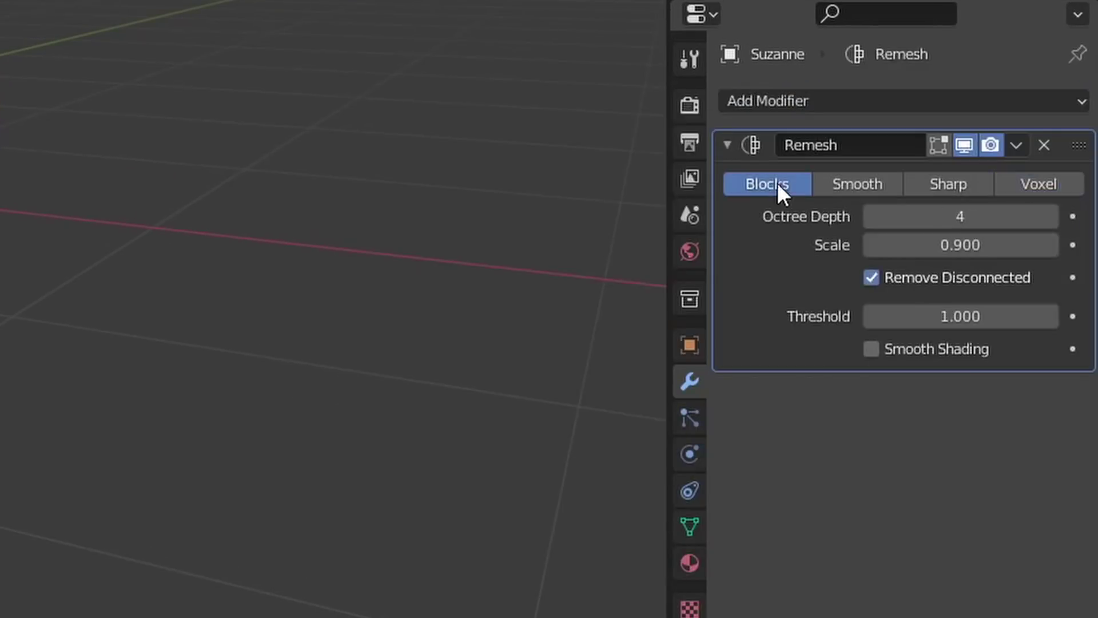
left_click(1054, 217)
left_click(1054, 216)
left_click(1054, 217)
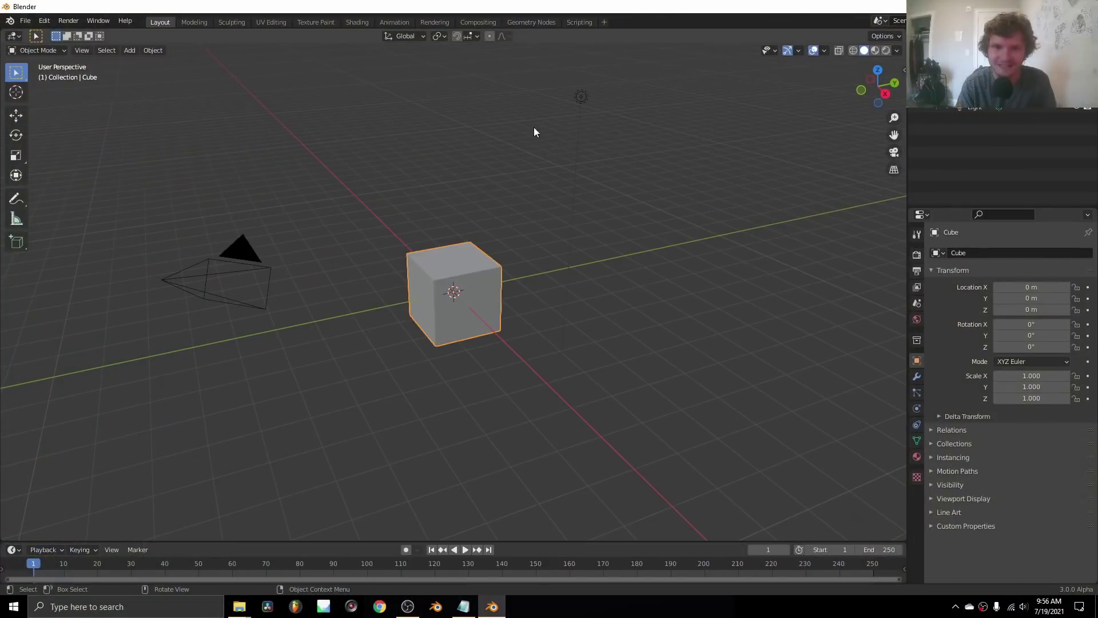
Delete all the default scene objects and add a monkey mesh.
right_click(522, 128)
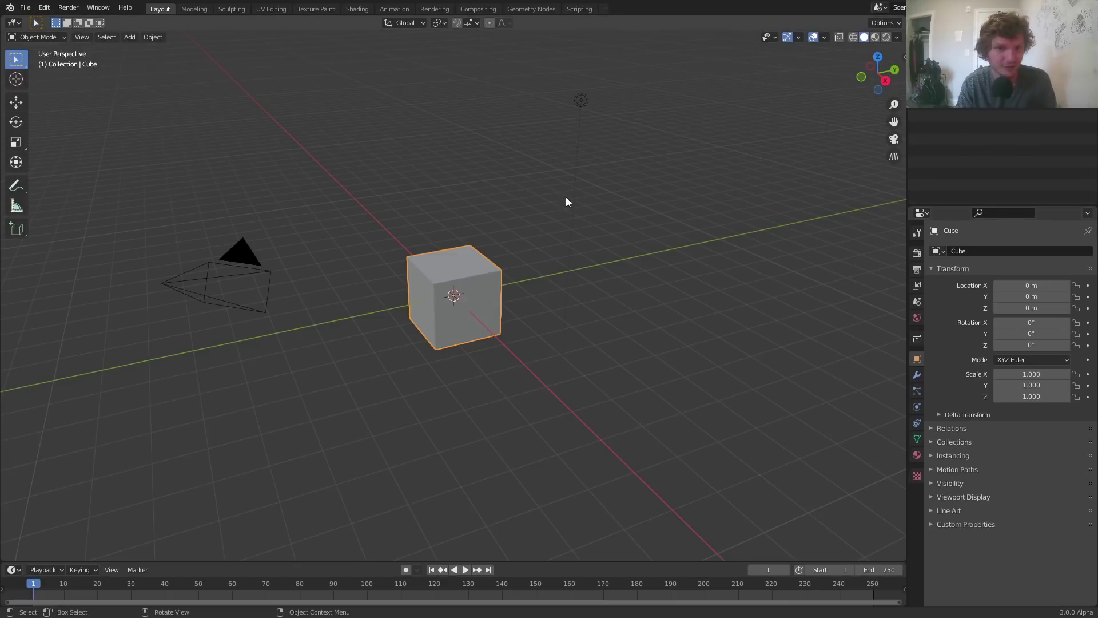
key("a")
key("x")
left_click(517, 181)
key("shift+a")
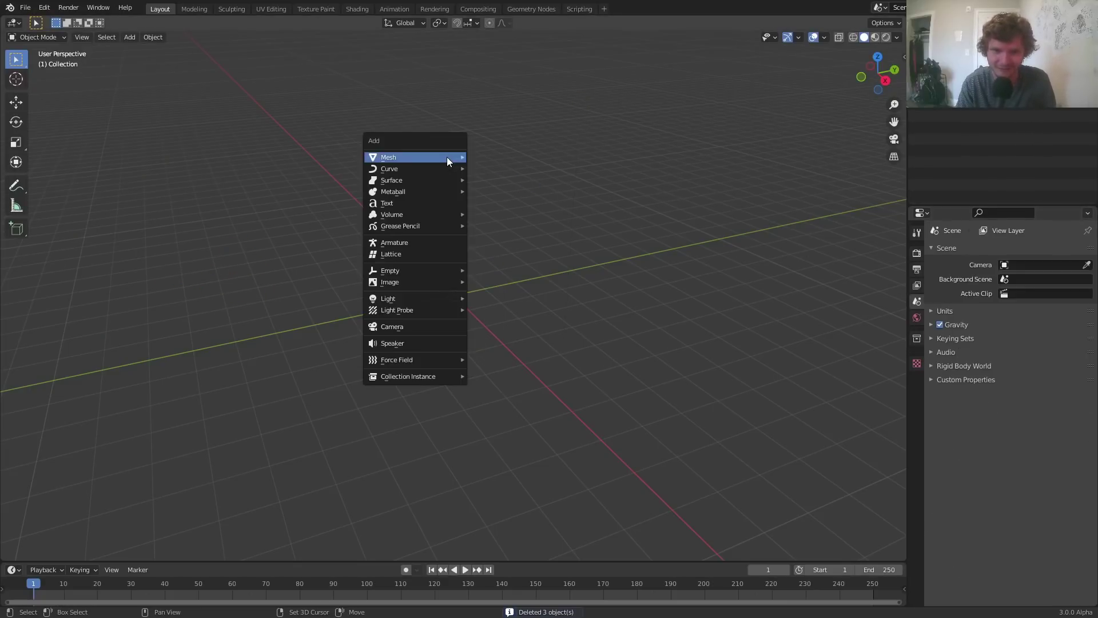
mouse_move(447, 157)
left_click(511, 264)
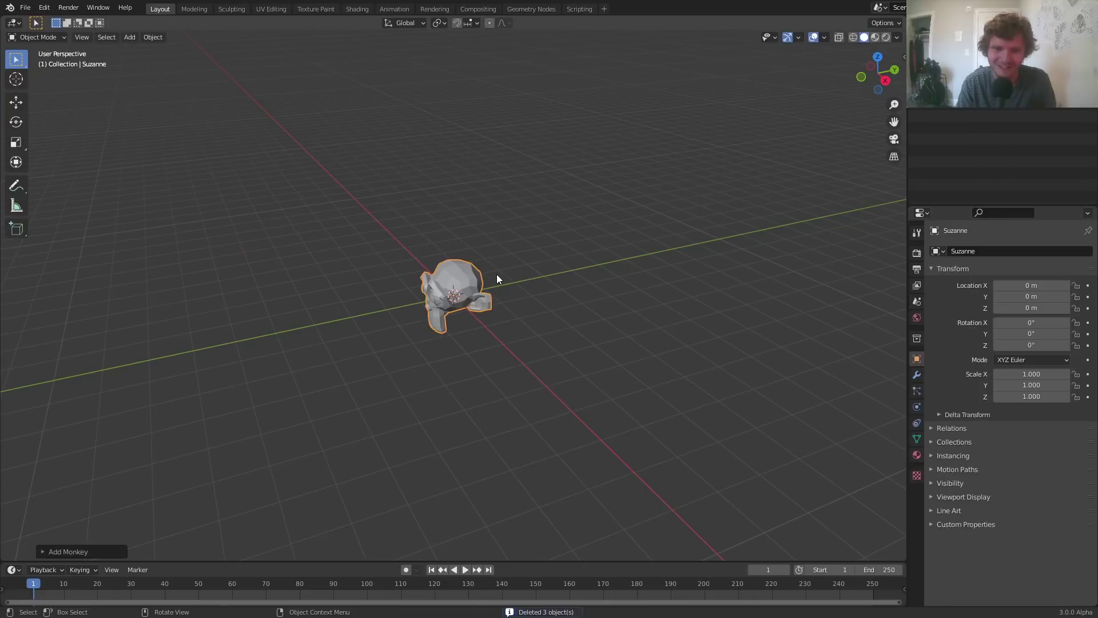
Add an emitter particle system to Suzanne and play the animation briefly to preview the emission.
scroll(492, 274, "up", 8)
middle_click_drag(492, 275, 462, 249)
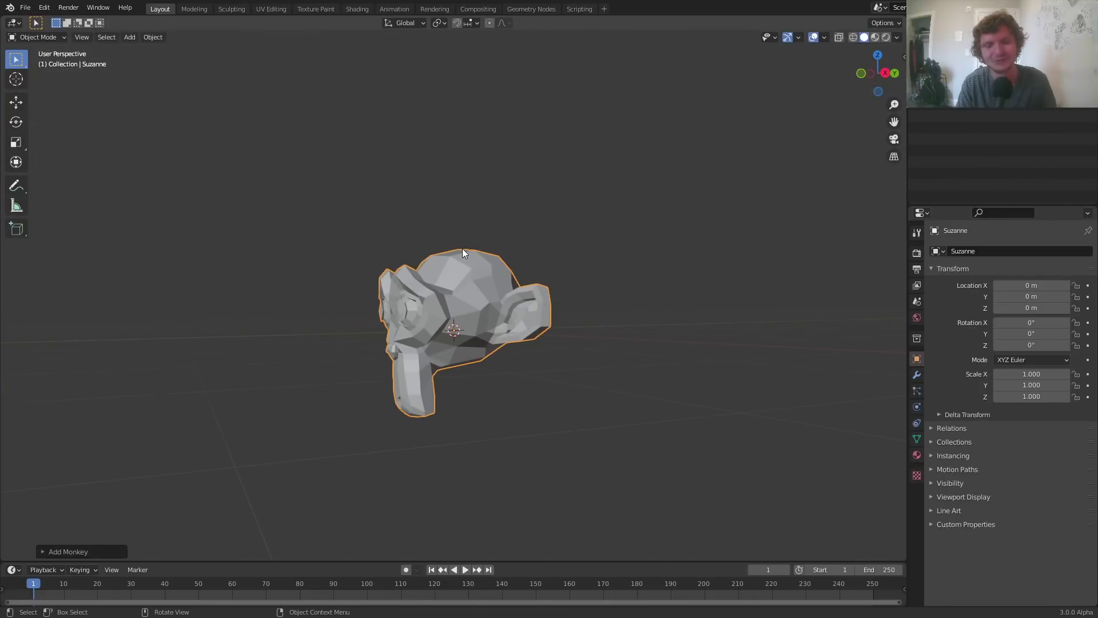
middle_click_drag(471, 287, 509, 262)
scroll(459, 296, "up", 4)
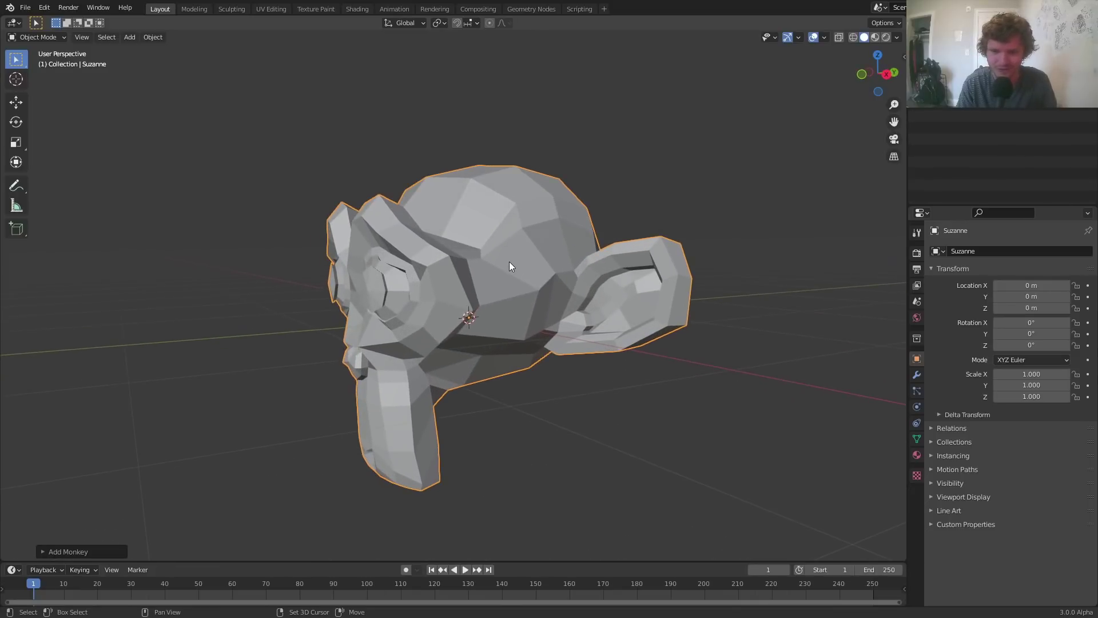
left_click(916, 391)
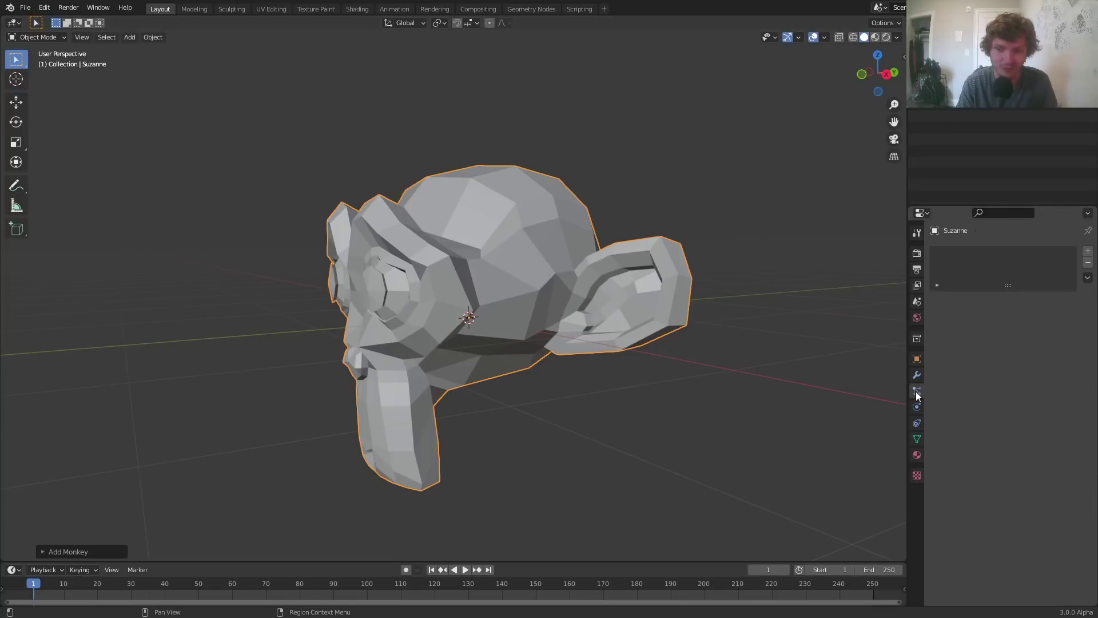
middle_click_drag(503, 238, 519, 254)
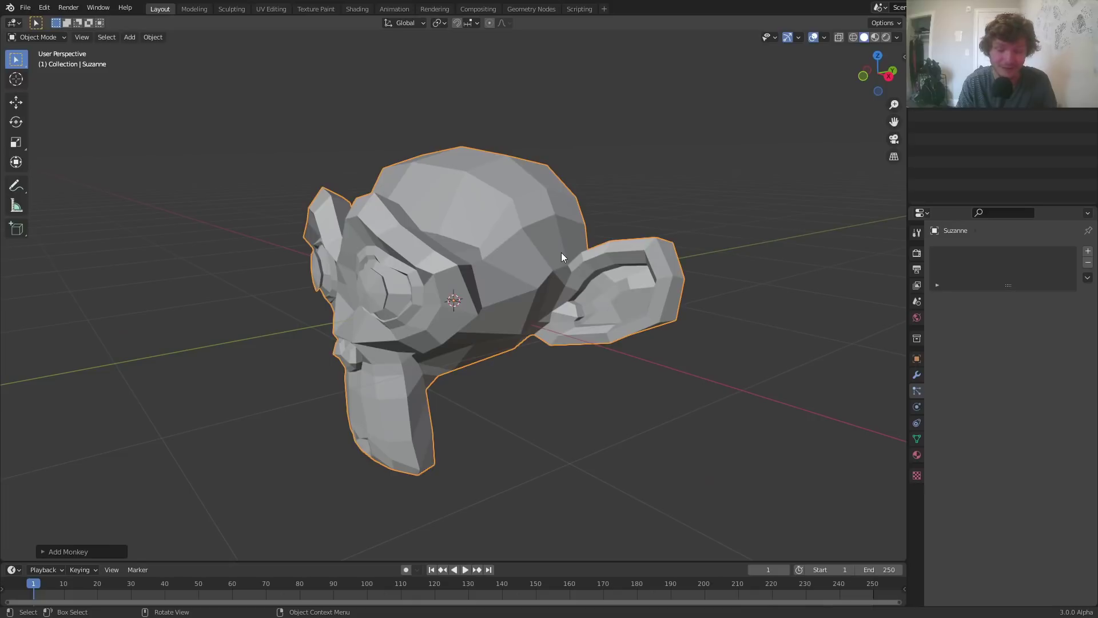
left_click(1088, 252)
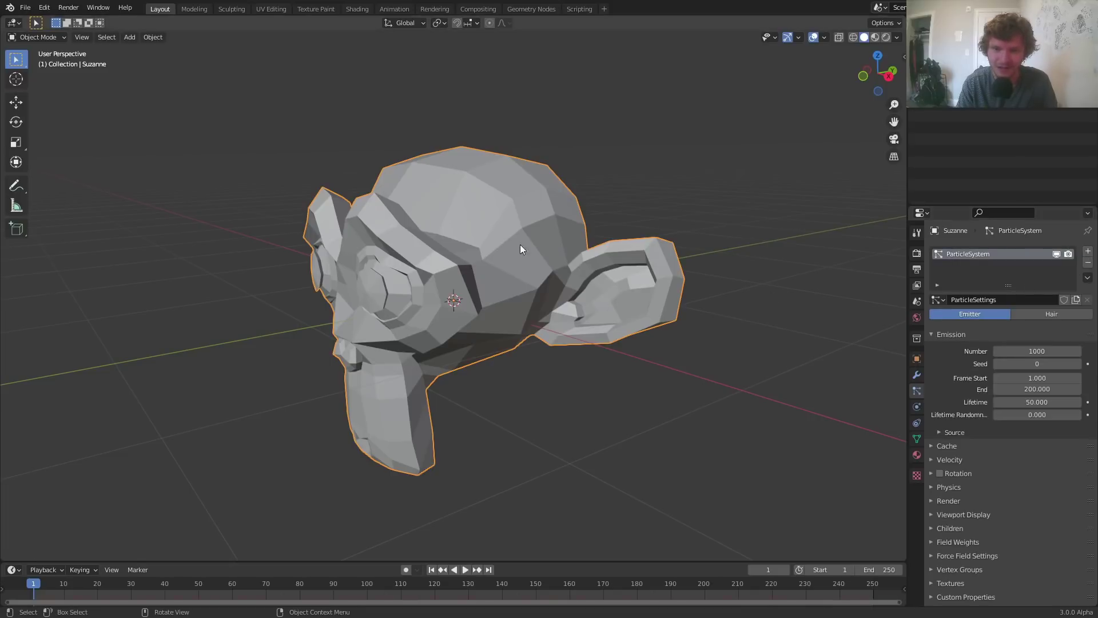
key("space")
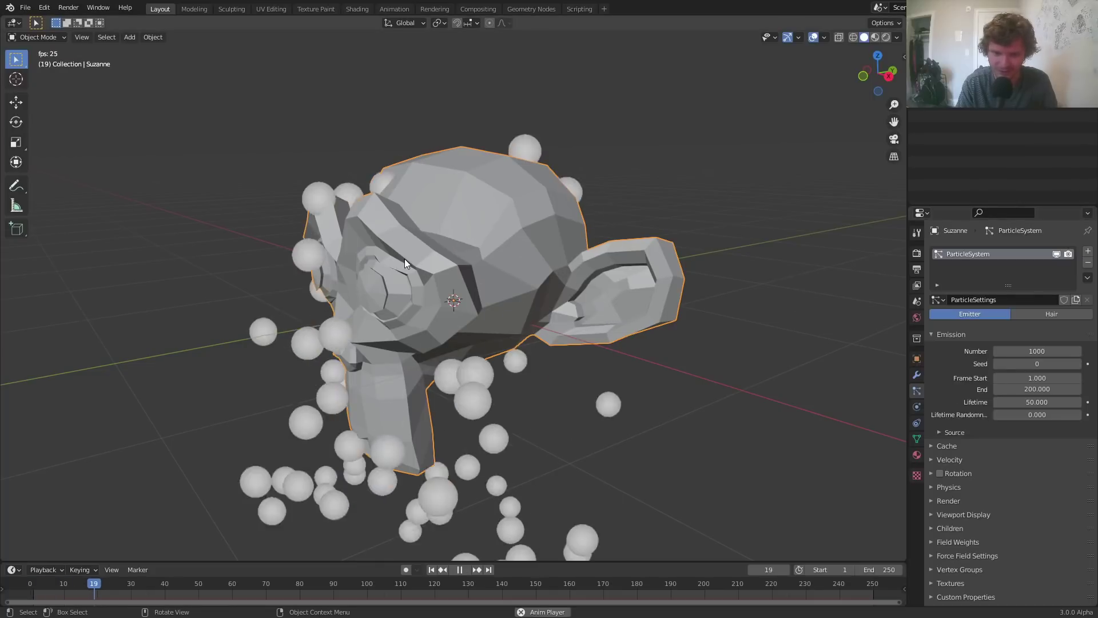
key("Escape")
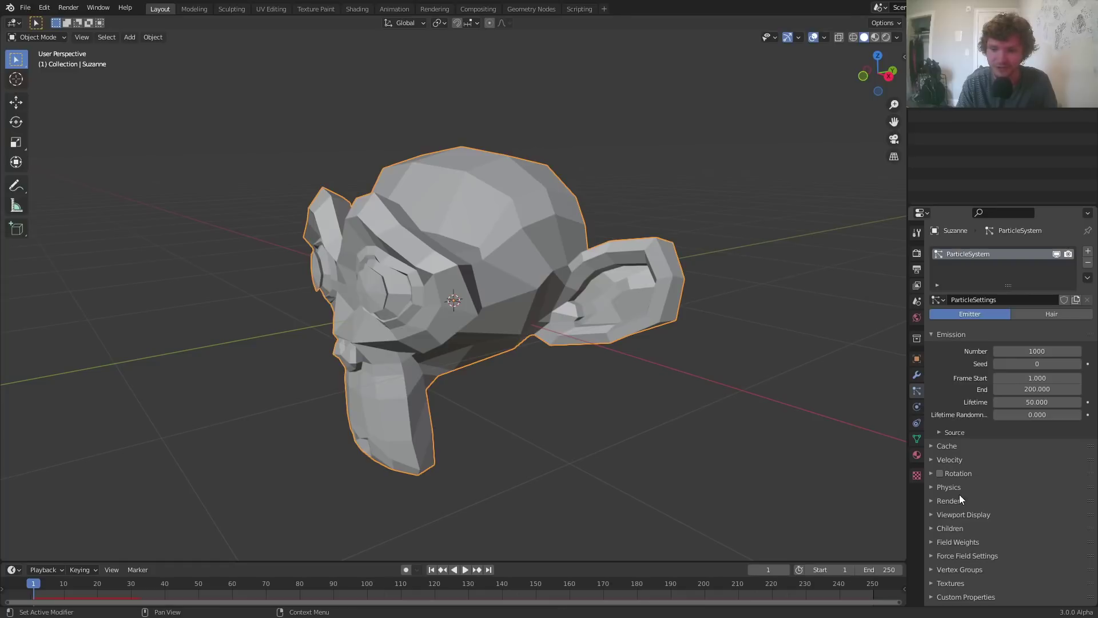
Turn off Show Emitter in both the viewport display and the render settings of the particle system.
left_click(956, 515)
scroll(971, 540, "down", 3)
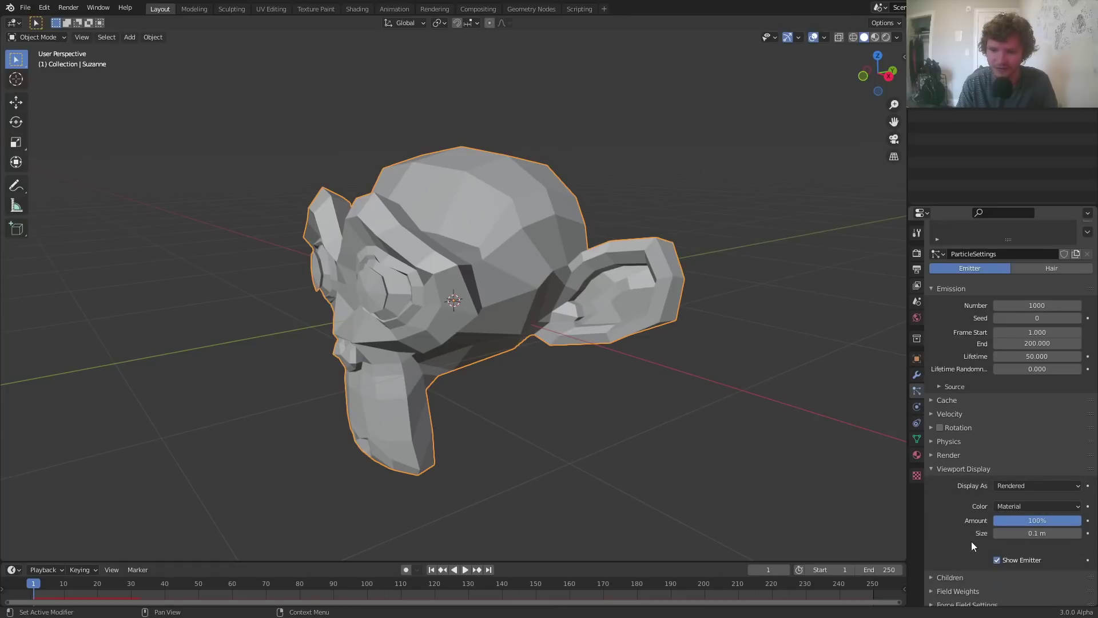
left_click(999, 537)
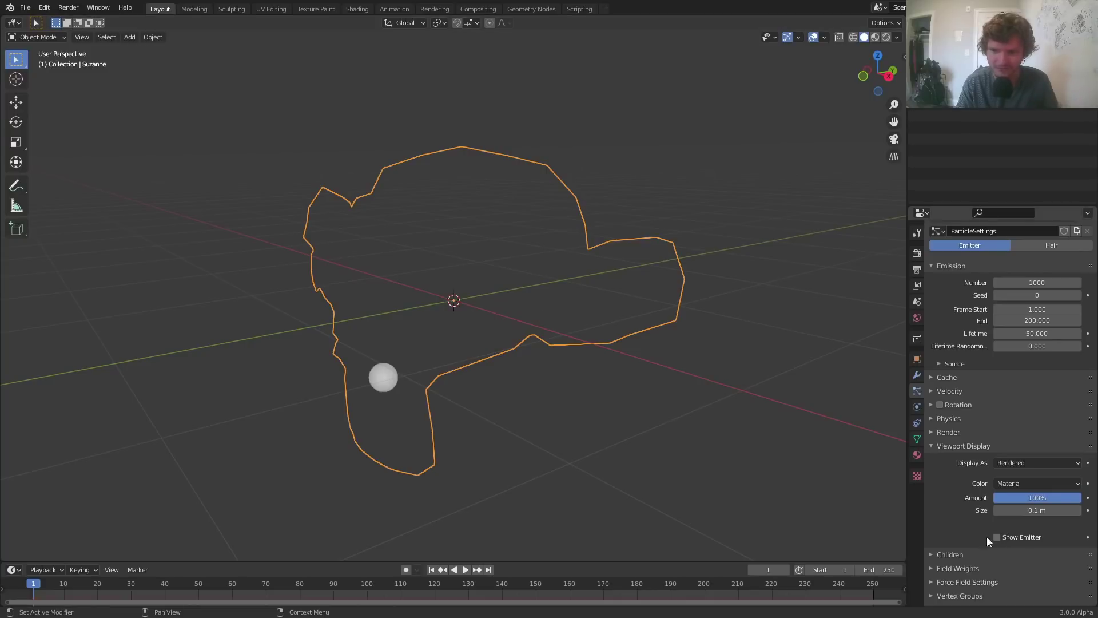
left_click(947, 432)
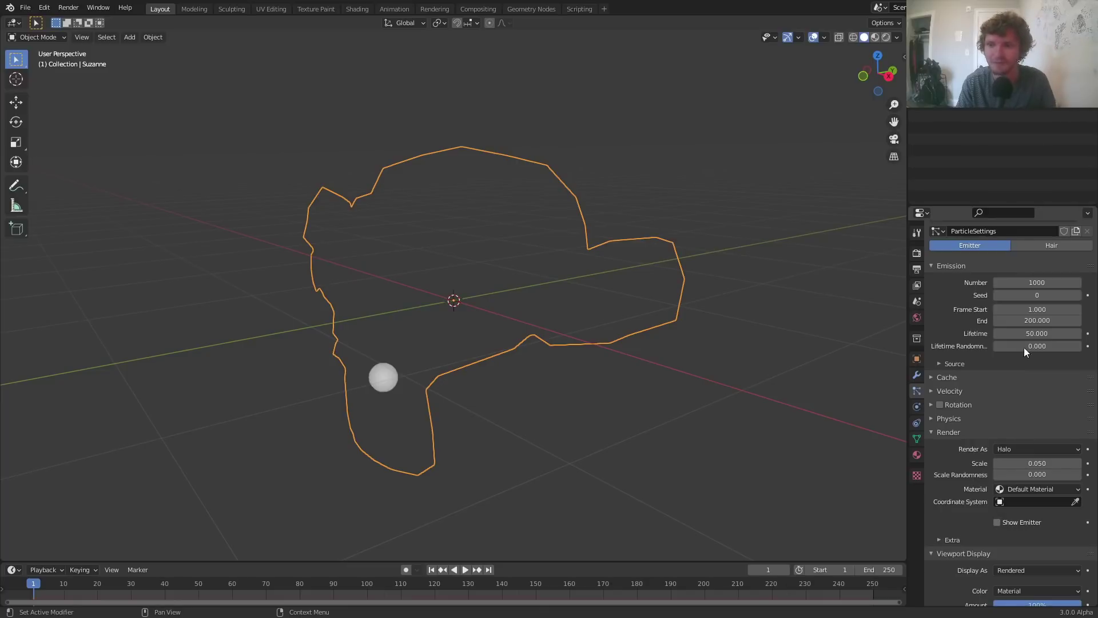
Set the particle emission's end frame to 1 and the lifetime to 250.
left_click(1025, 319)
type("1")
key("Return")
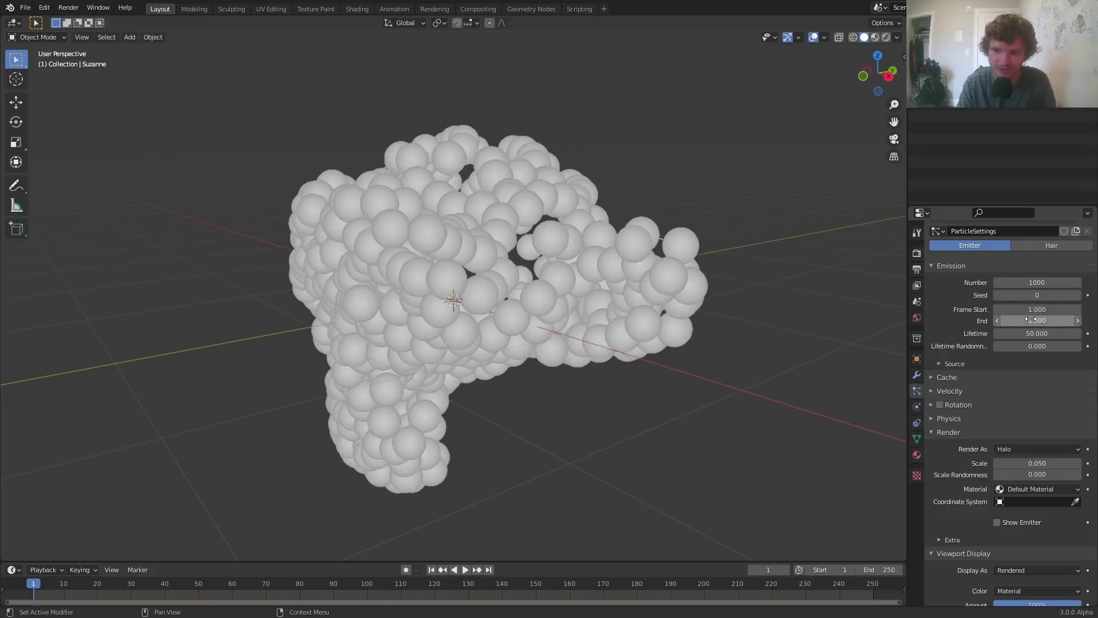
left_click(1032, 331)
type("25")
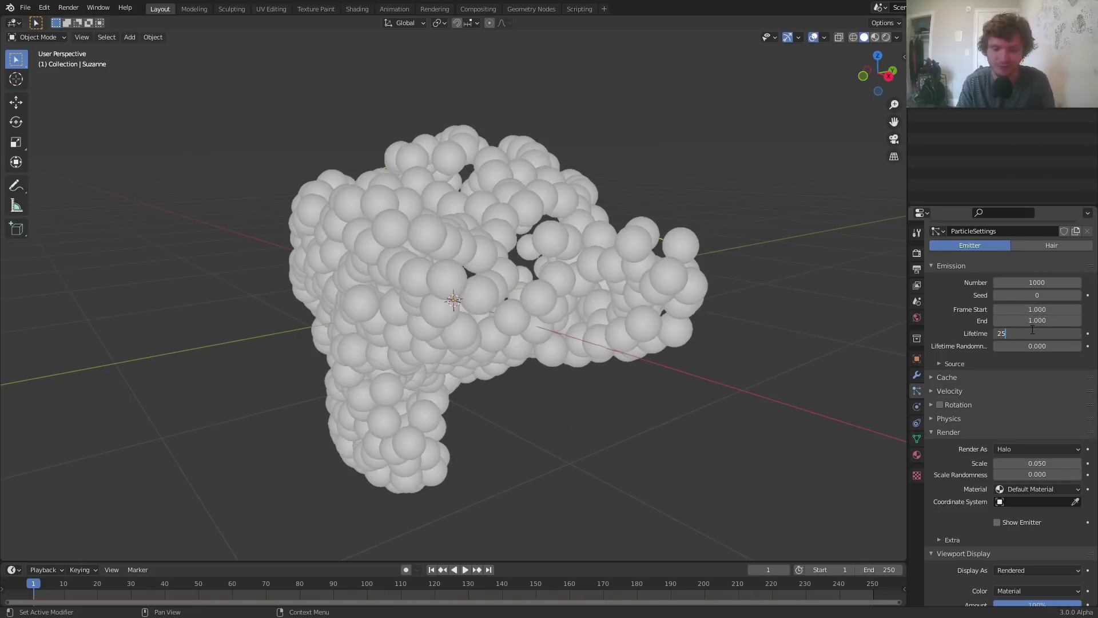
type("0")
key("Return")
Play the particle animation, return to the first frame and examine the particle distribution over Suzanne.
key("space")
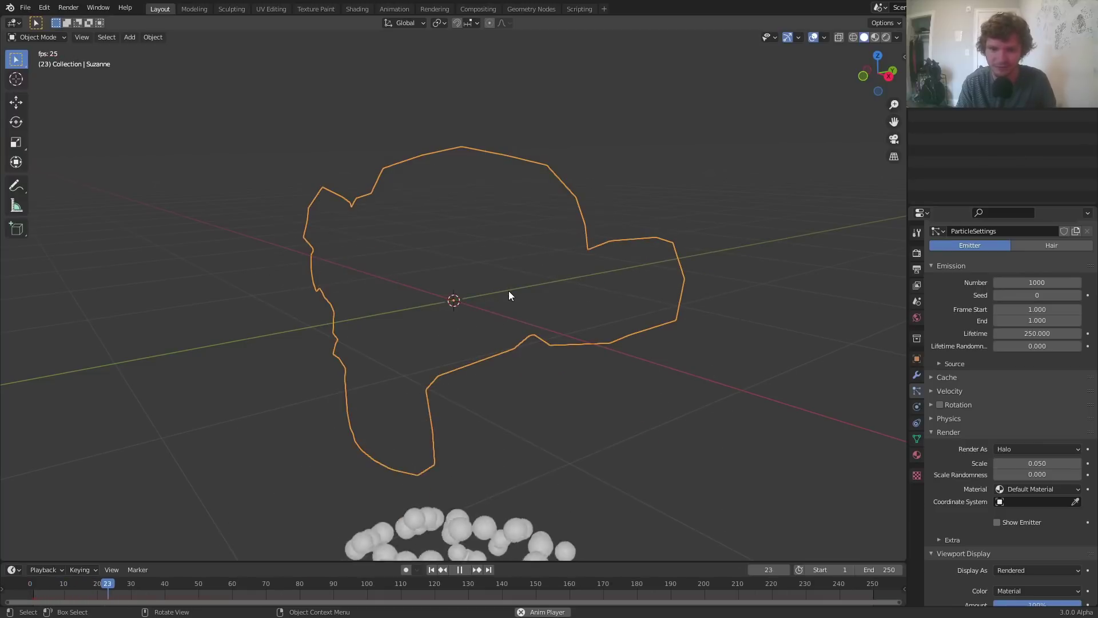
scroll(509, 295, "down", 8)
middle_click_drag(513, 311, 459, 375)
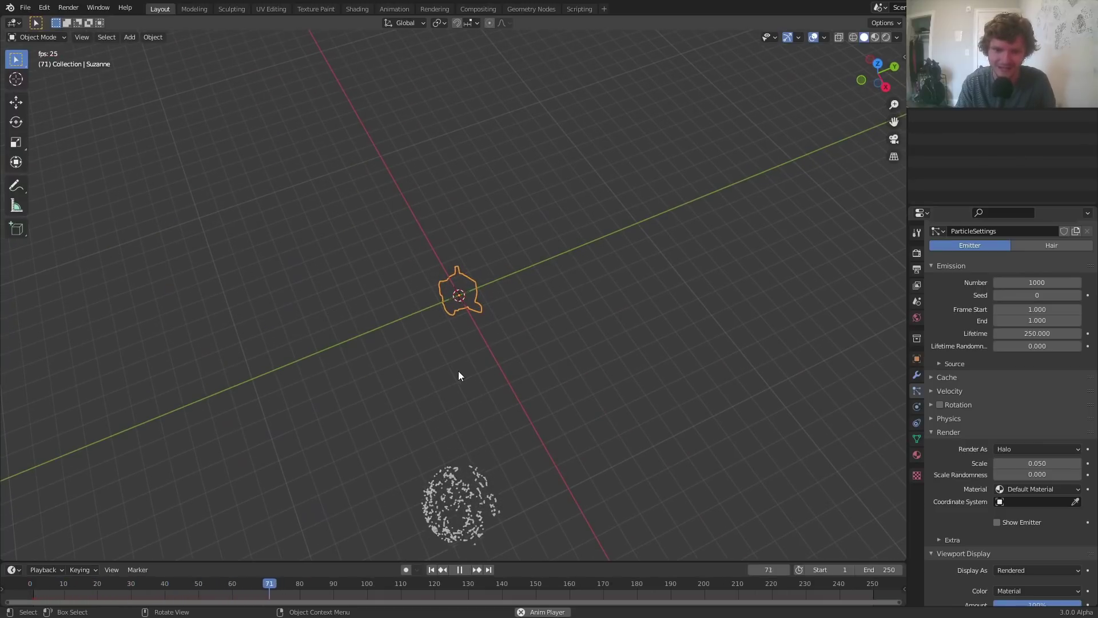
key("space")
key("shift+Left")
scroll(474, 308, "up", 4)
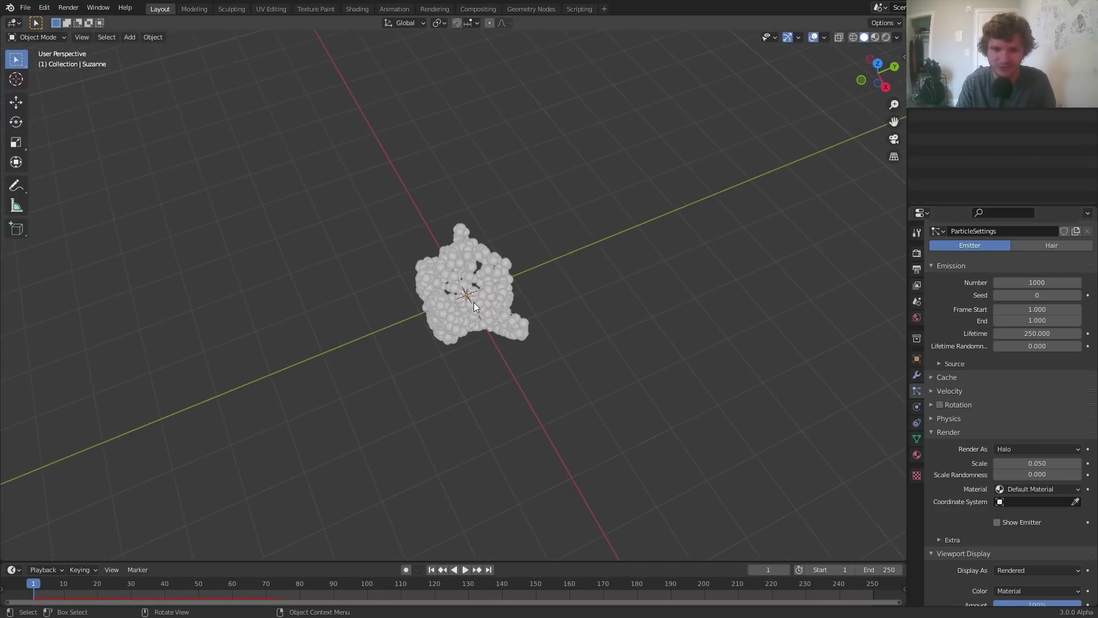
scroll(473, 301, "up", 3)
middle_click_drag(473, 302, 486, 234)
middle_click_drag(807, 513, 530, 300)
scroll(439, 290, "up", 2)
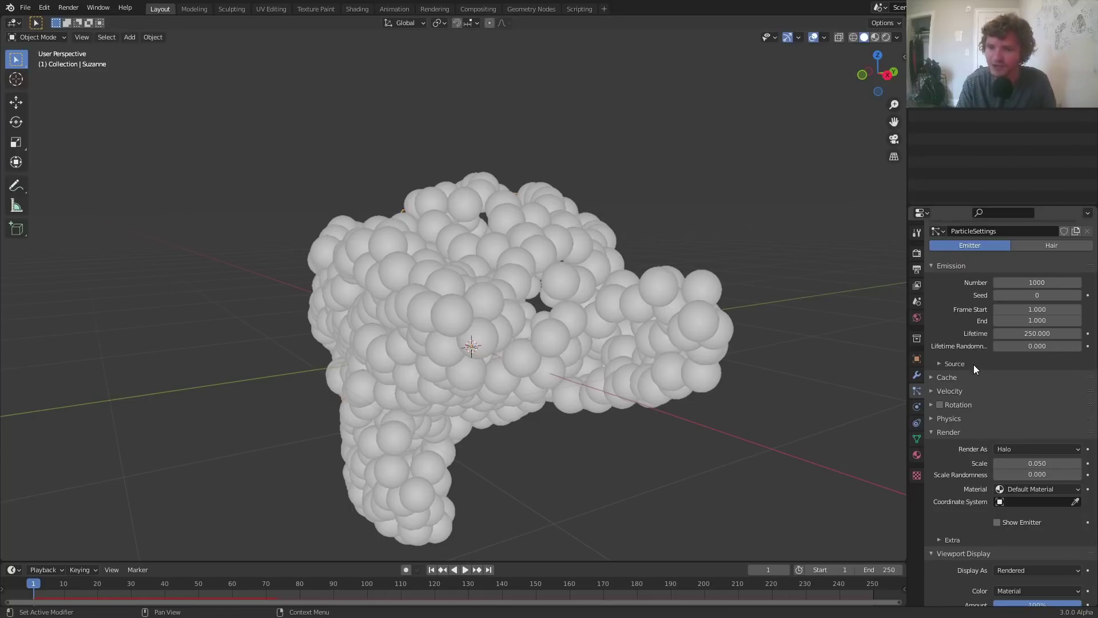
Set the particle source to emit from Volume with a Grid distribution.
left_click(954, 364)
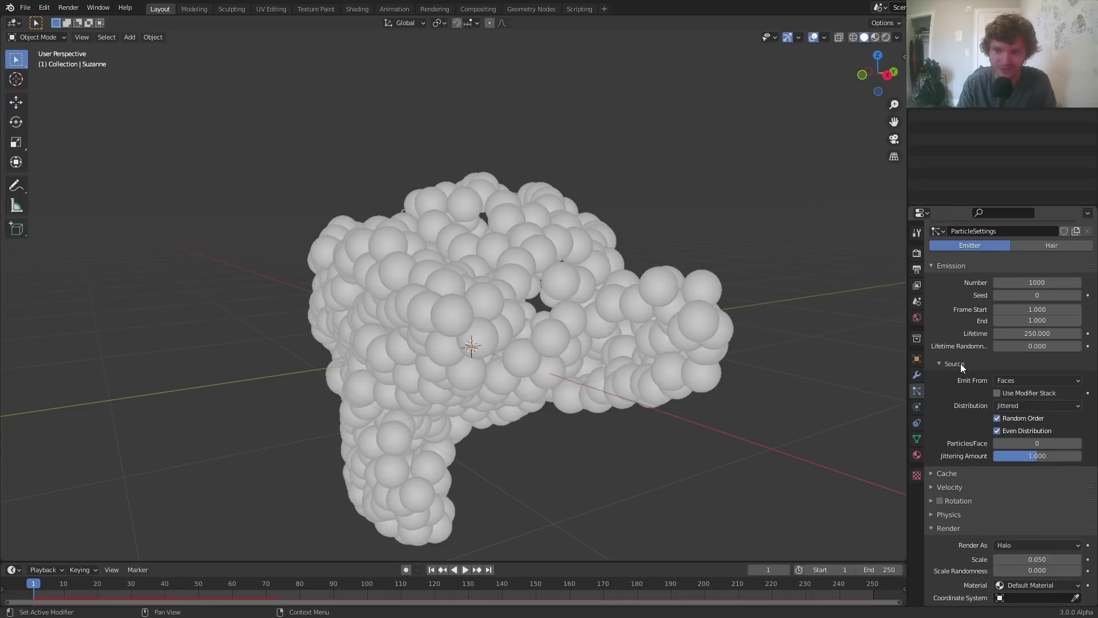
left_click(1021, 380)
left_click(1017, 418)
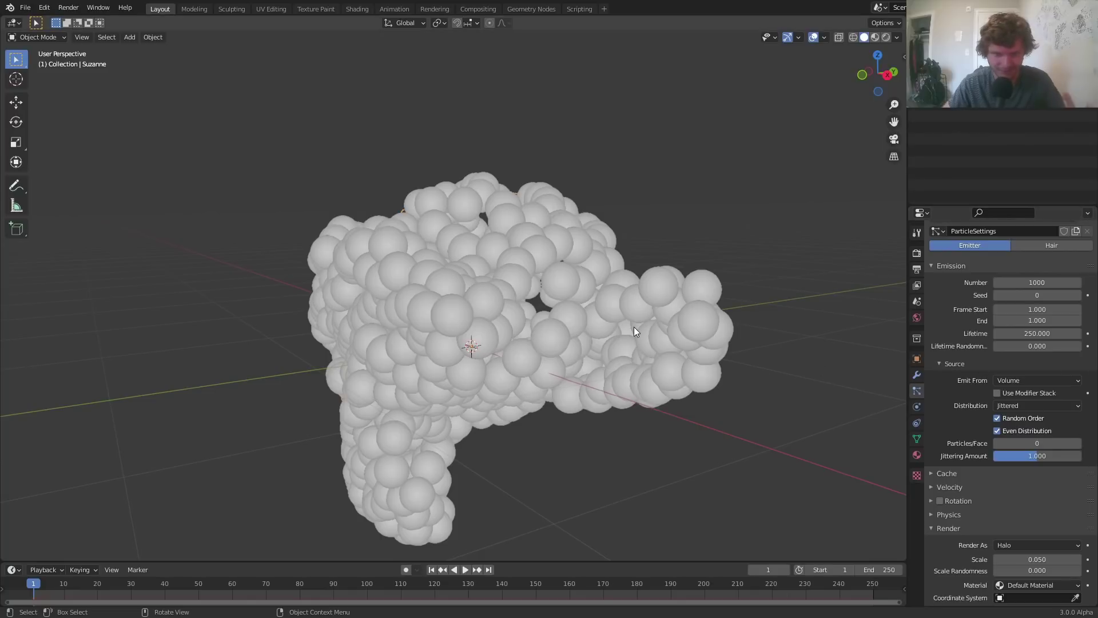
left_click(1030, 405)
left_click(1019, 445)
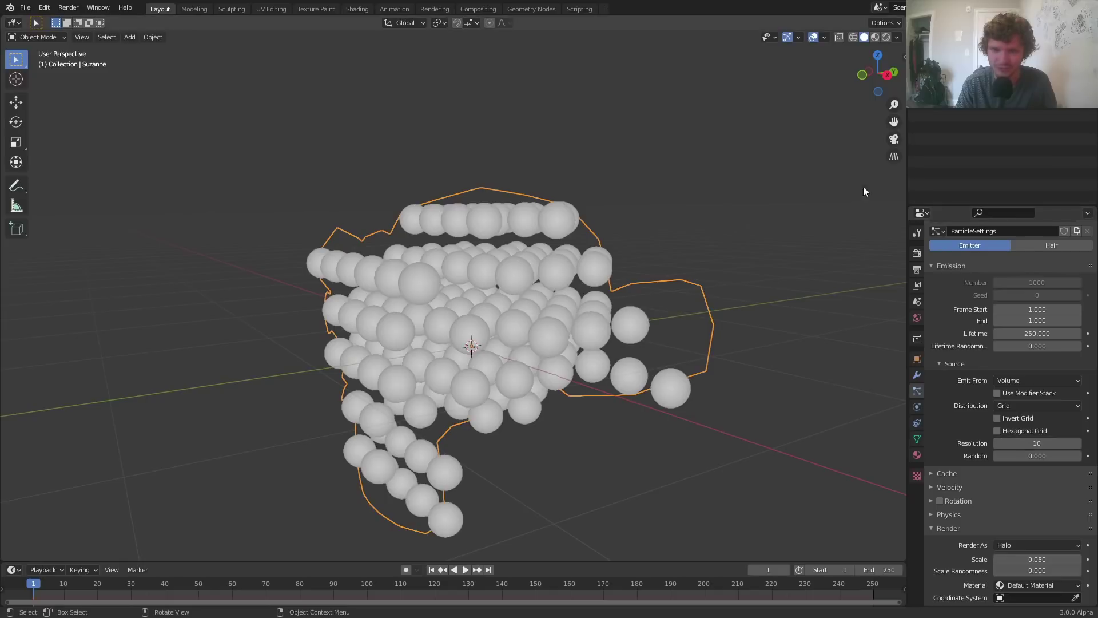
Set the particle grid's resolution to 15 and play the animation briefly to check the particle motion.
left_click(886, 75)
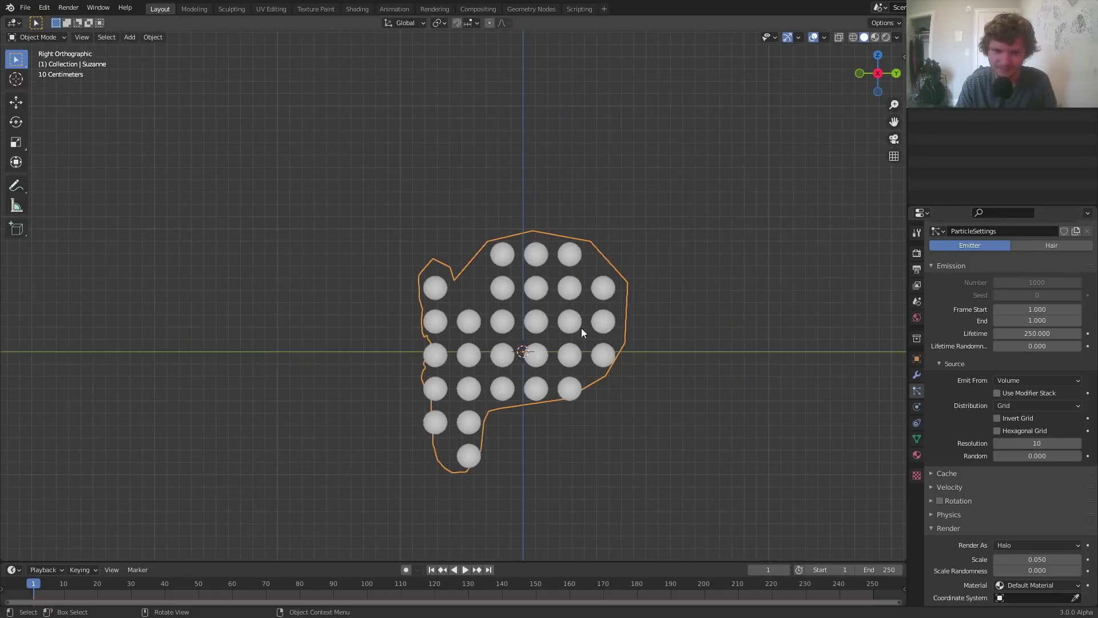
mouse_move(1036, 443)
left_mouse_down()
mouse_move(1068, 443)
mouse_move(1051, 443)
left_mouse_up()
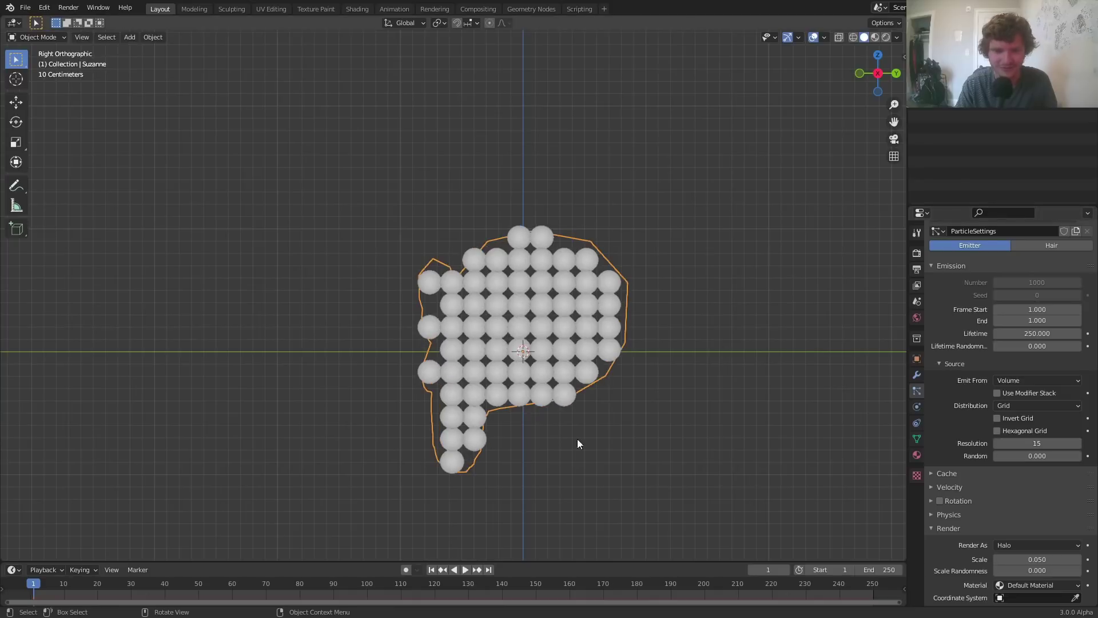
middle_click_drag(578, 289, 533, 306)
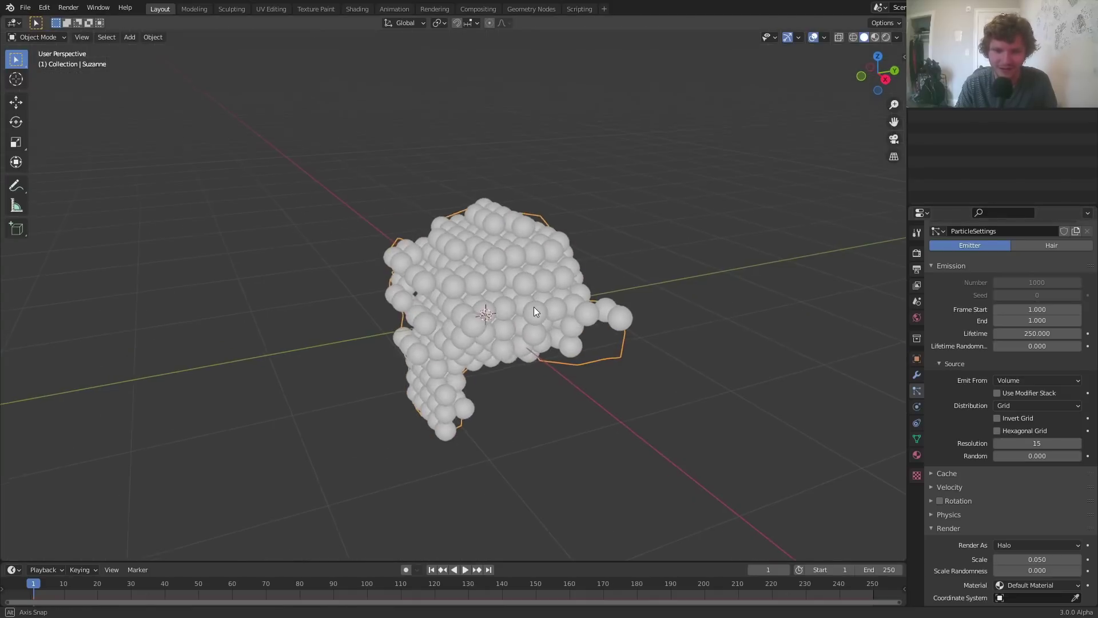
key("space")
key("space")
key("shift+Left")
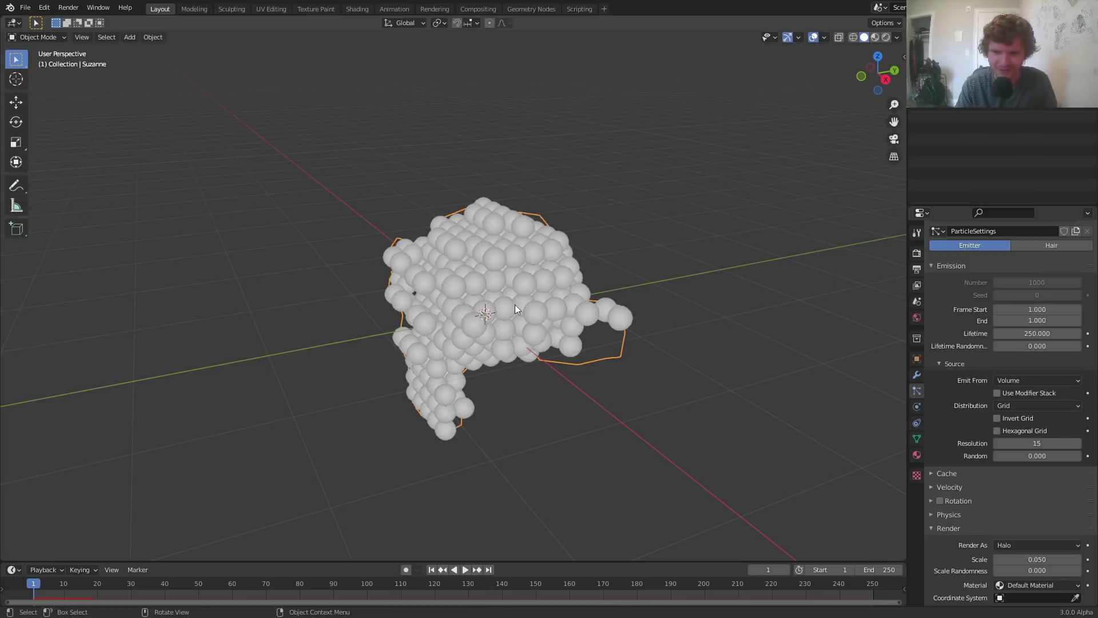
Set the particle physics type to None and test it during playback with a trial move of Suzanne.
scroll(505, 300, "up", 1)
left_click(949, 513)
scroll(949, 514, "down", 1)
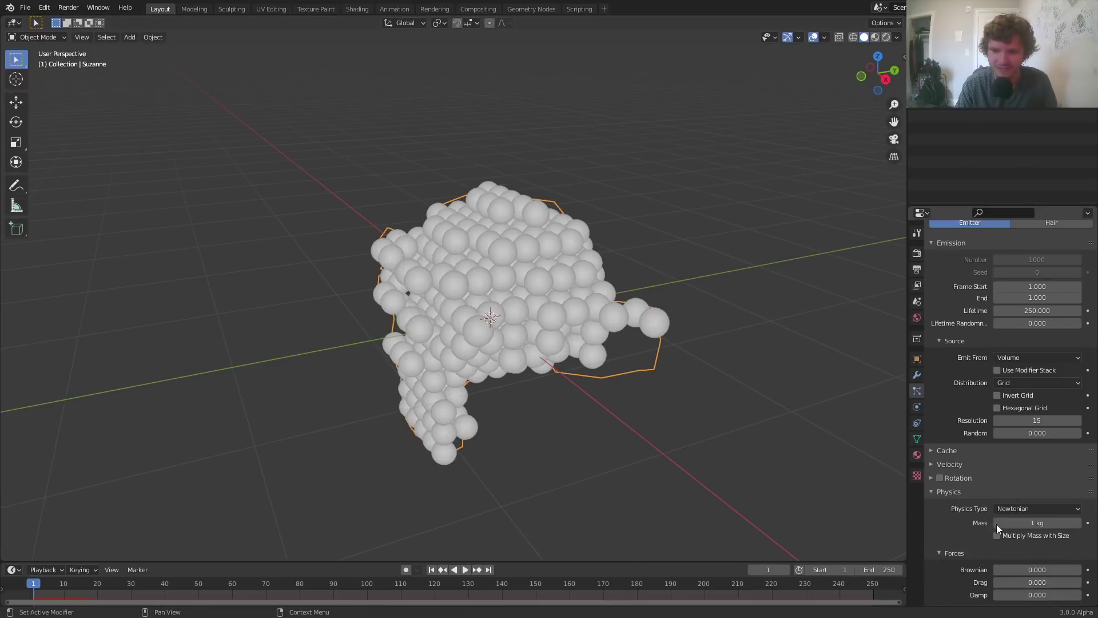
left_click(1017, 506)
left_click(1015, 519)
key("space")
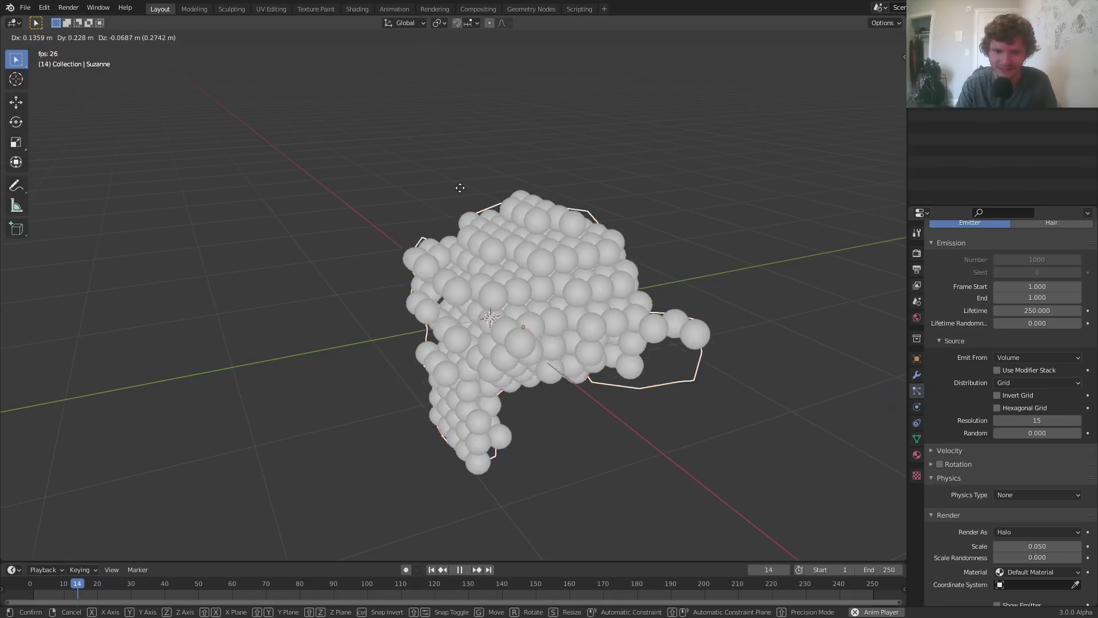
key("Escape")
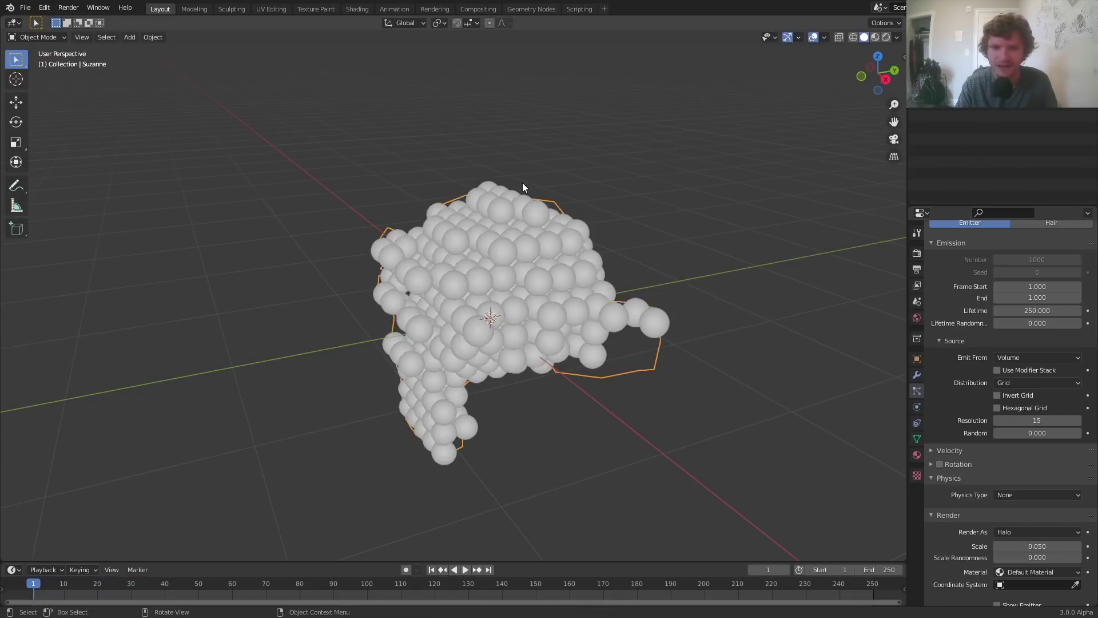
Add a UV sphere, move it away from the particle-filled head and select Suzanne.
key("shift+a")
mouse_move(414, 231)
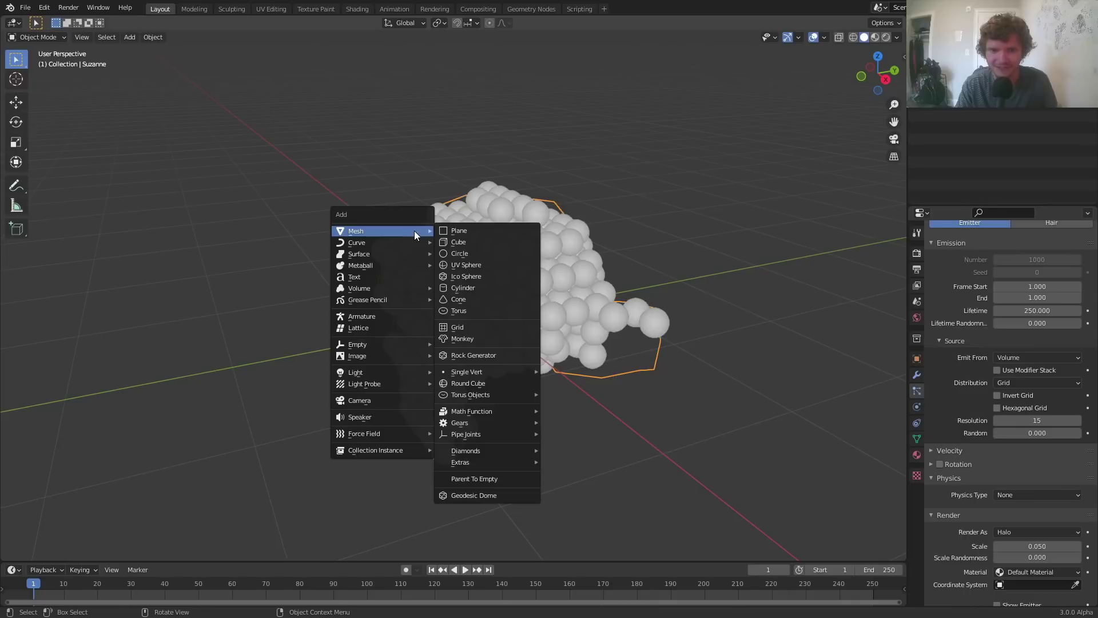
left_click(467, 268)
key("g")
left_click(504, 277)
left_click(503, 277)
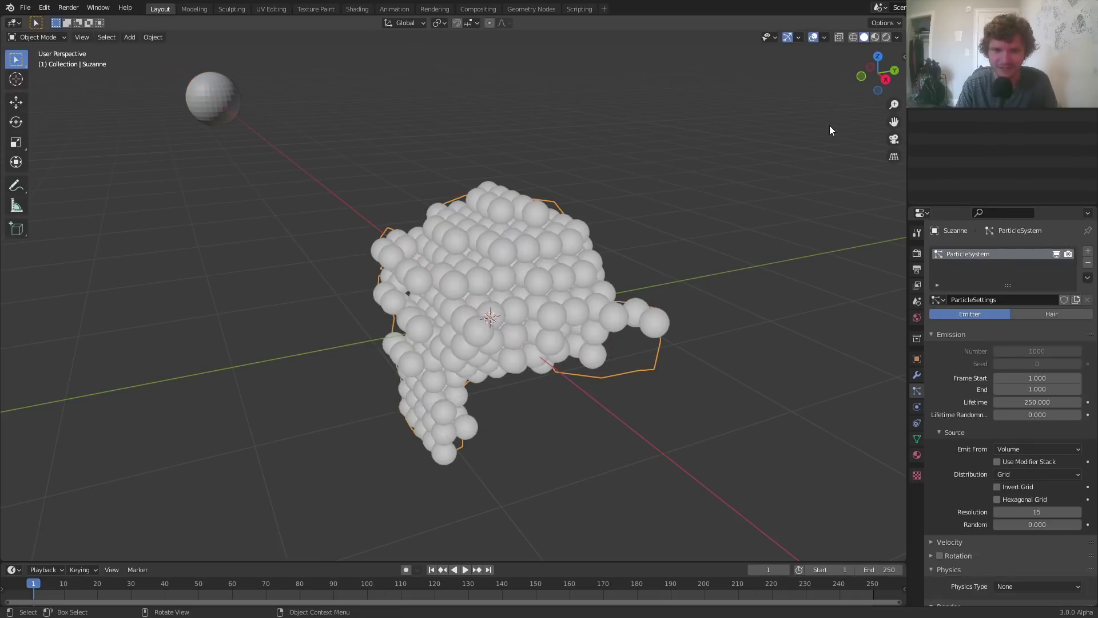
Move the UV sphere clear of Suzanne toward negative Y in the right orthographic view and reselect Suzanne.
left_click(885, 79)
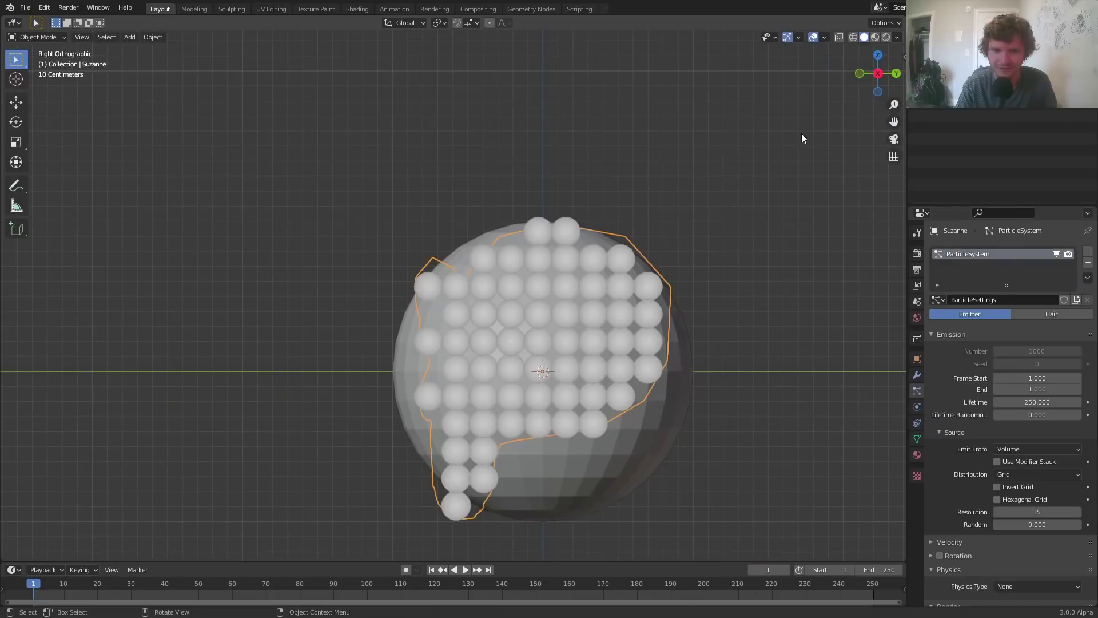
left_click(683, 397)
key("g")
left_click(80, 252)
left_click(522, 322)
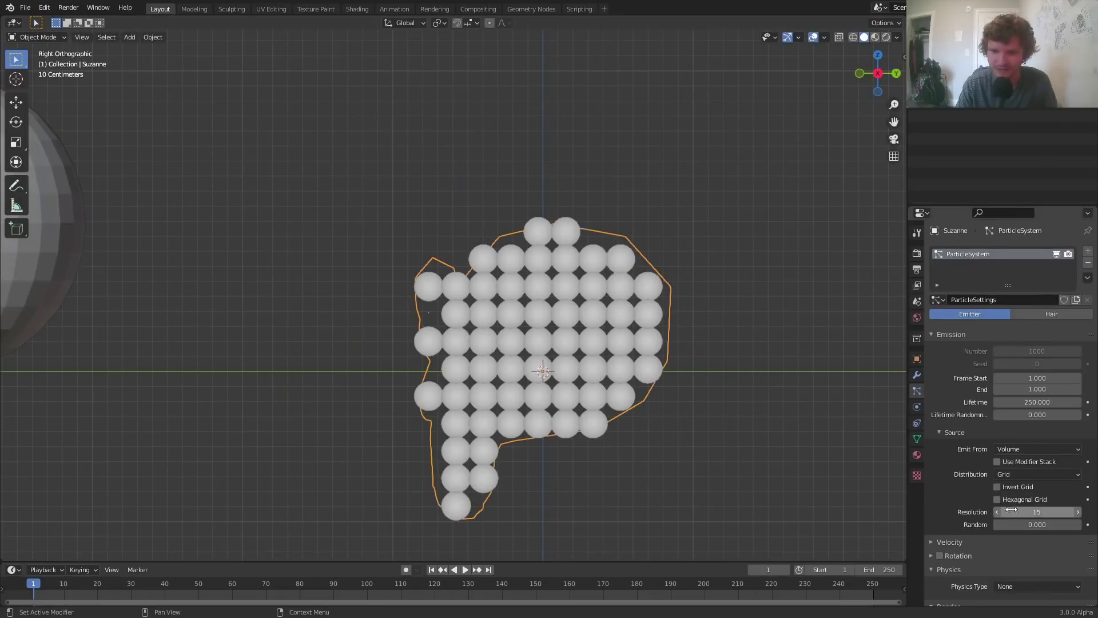
Render Suzanne's particles as an object and use the UV sphere as the instance object.
scroll(1011, 509, "down", 4)
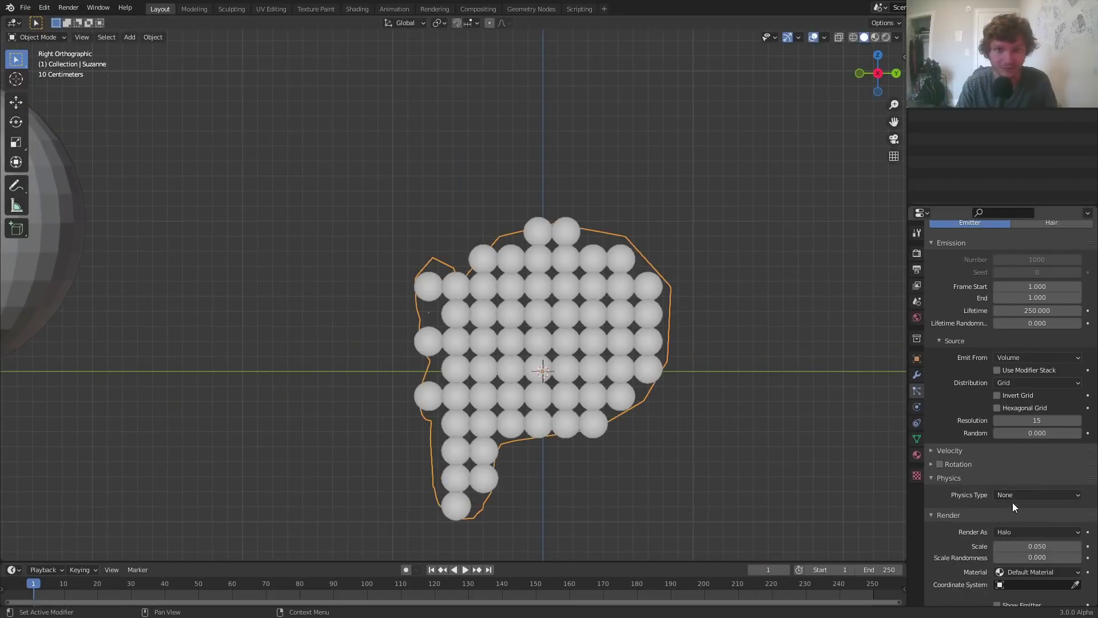
scroll(1012, 502, "down", 5)
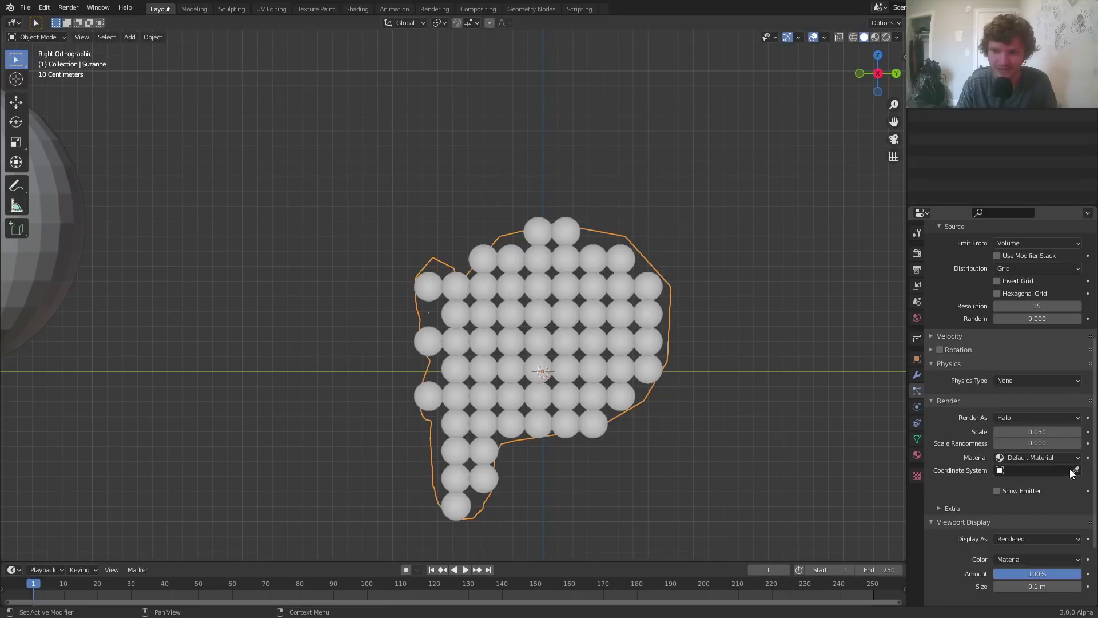
left_click(1038, 418)
left_click(1030, 482)
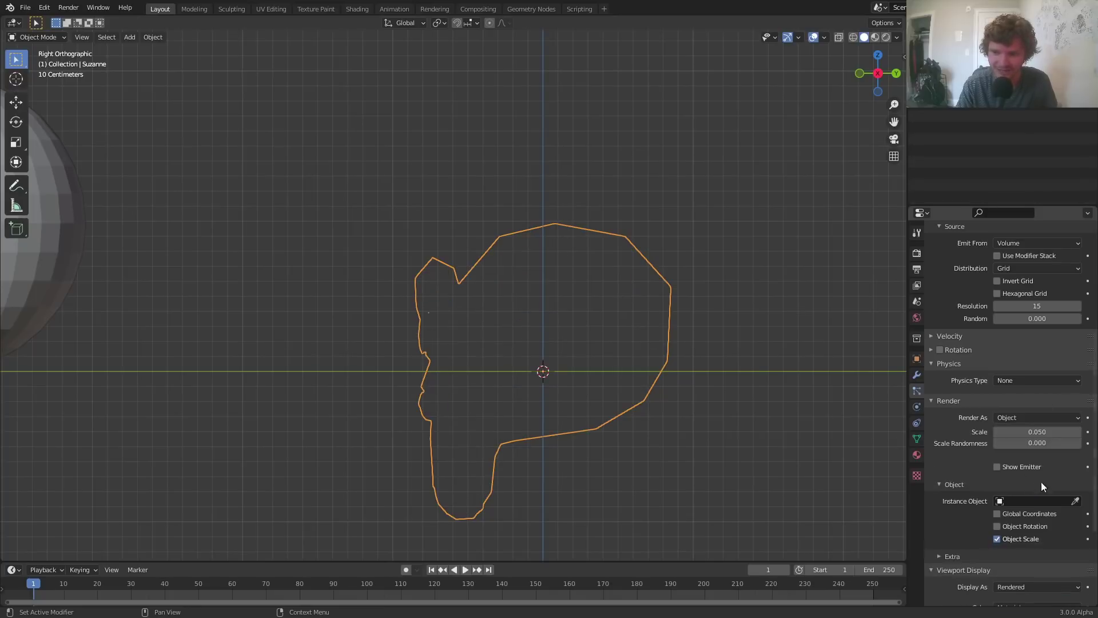
left_click(1075, 500)
left_click(71, 245)
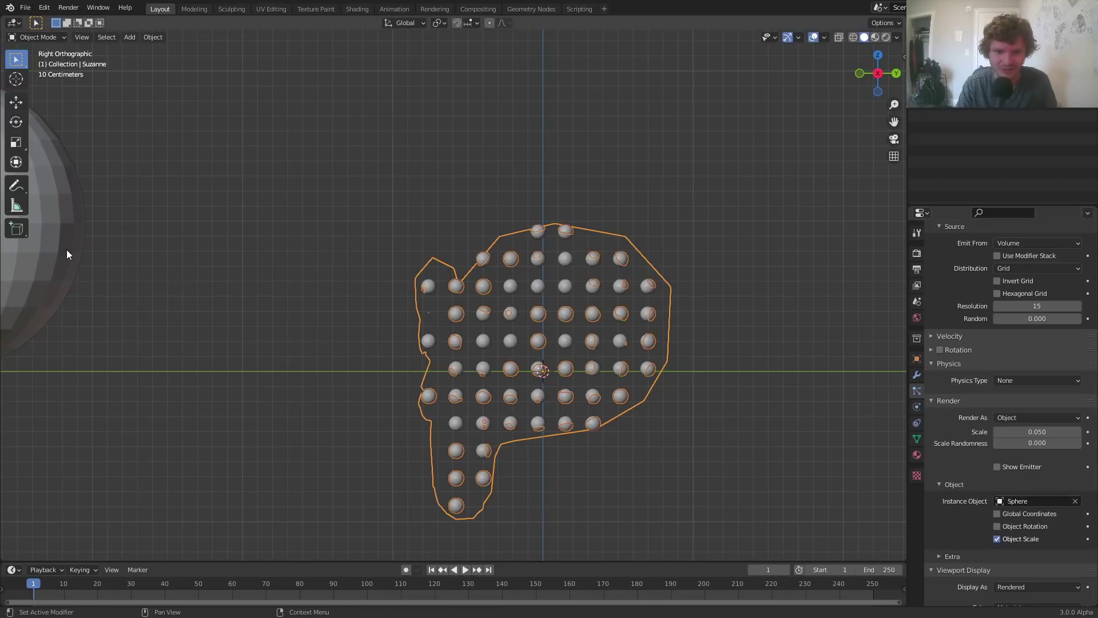
Try a particle render scale of 0.086 in the right orthographic view, and restore it to 0.05.
middle_click_drag(667, 355, 870, 164)
left_click(891, 74)
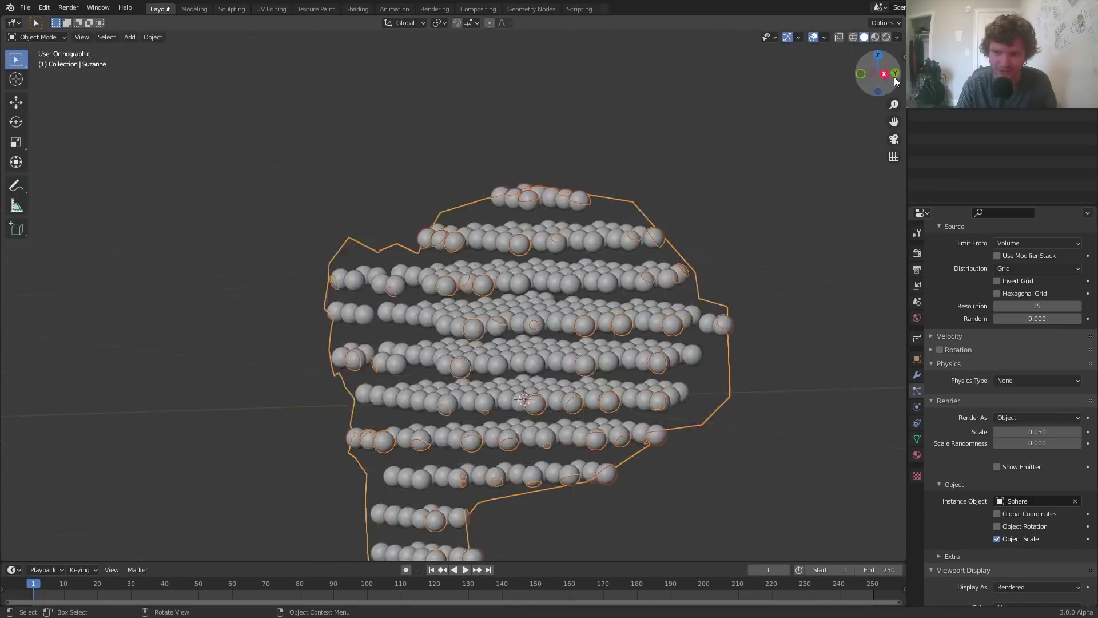
scroll(588, 271, "down", 5, "shift")
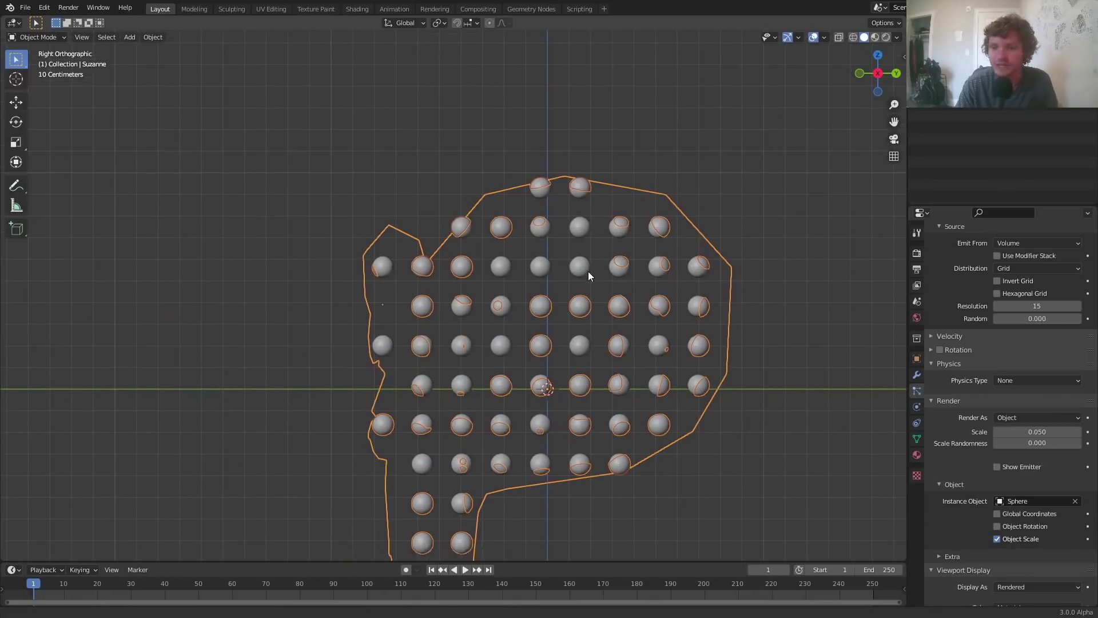
left_click_drag(1037, 431, 1068, 431)
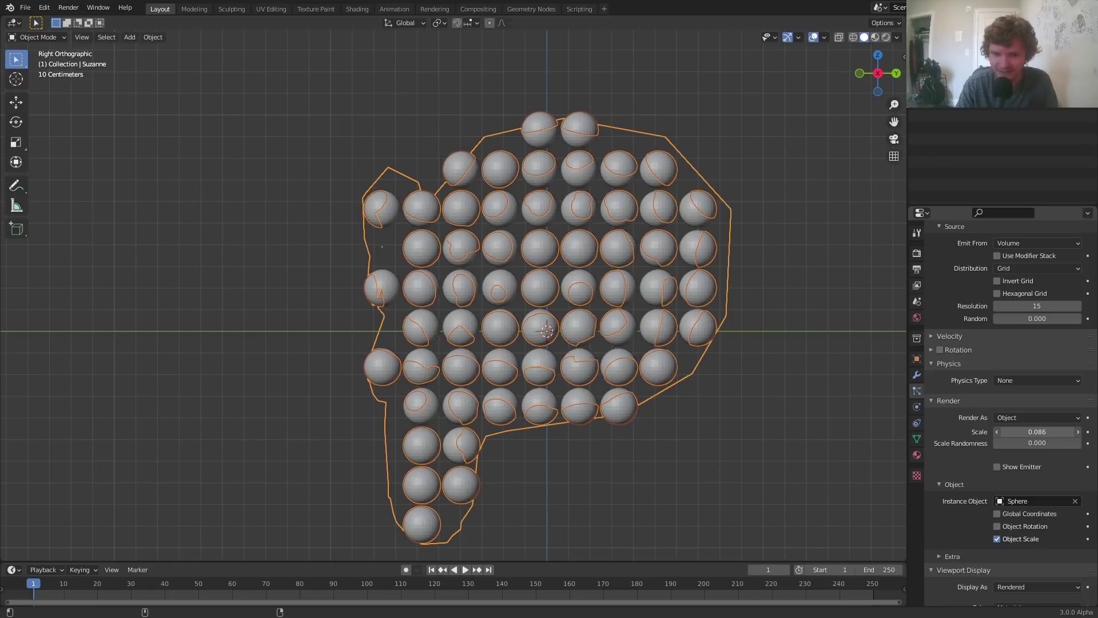
left_click(1037, 431)
type("0.05")
key("Return")
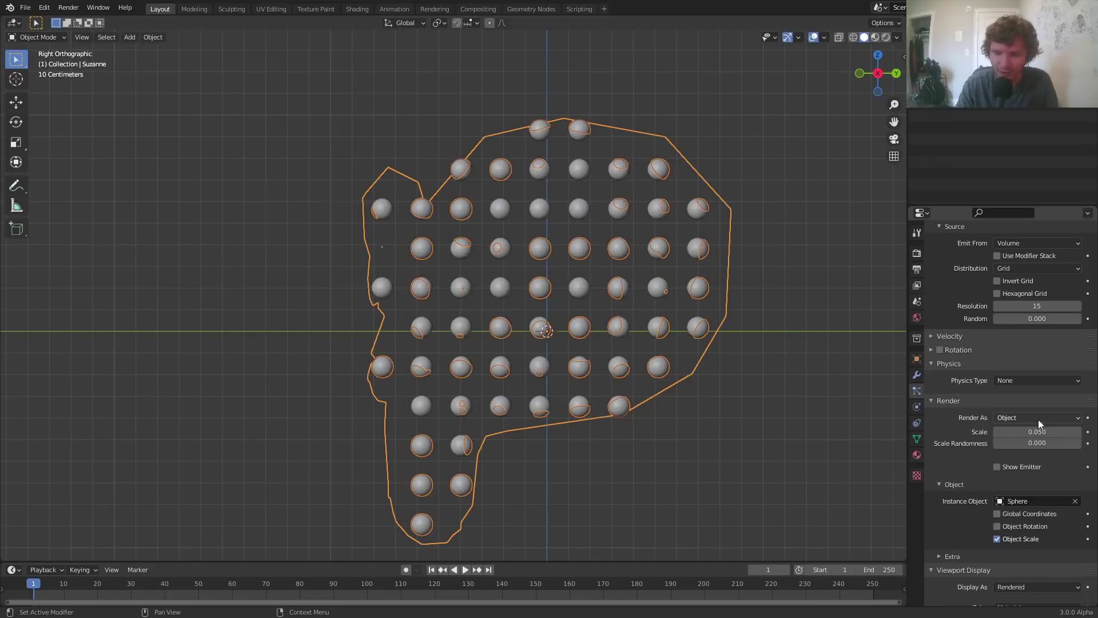
Raise the particle grid's resolution to 40.
scroll(1038, 407, "up", 2)
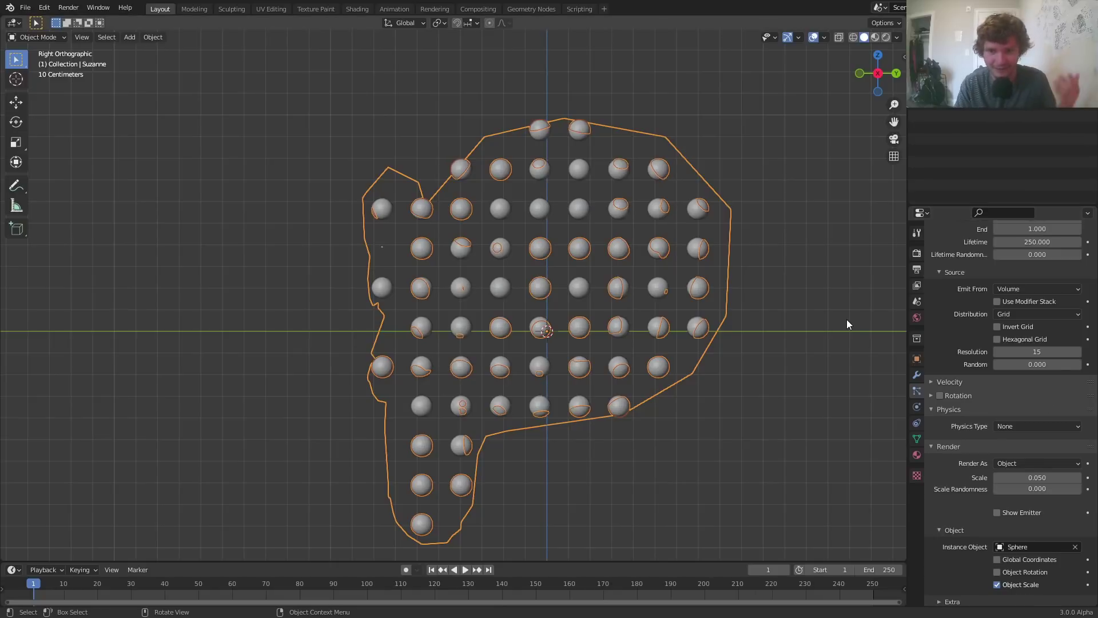
left_click(1078, 352)
left_click(1079, 351)
left_click(1079, 352)
left_click(1078, 352)
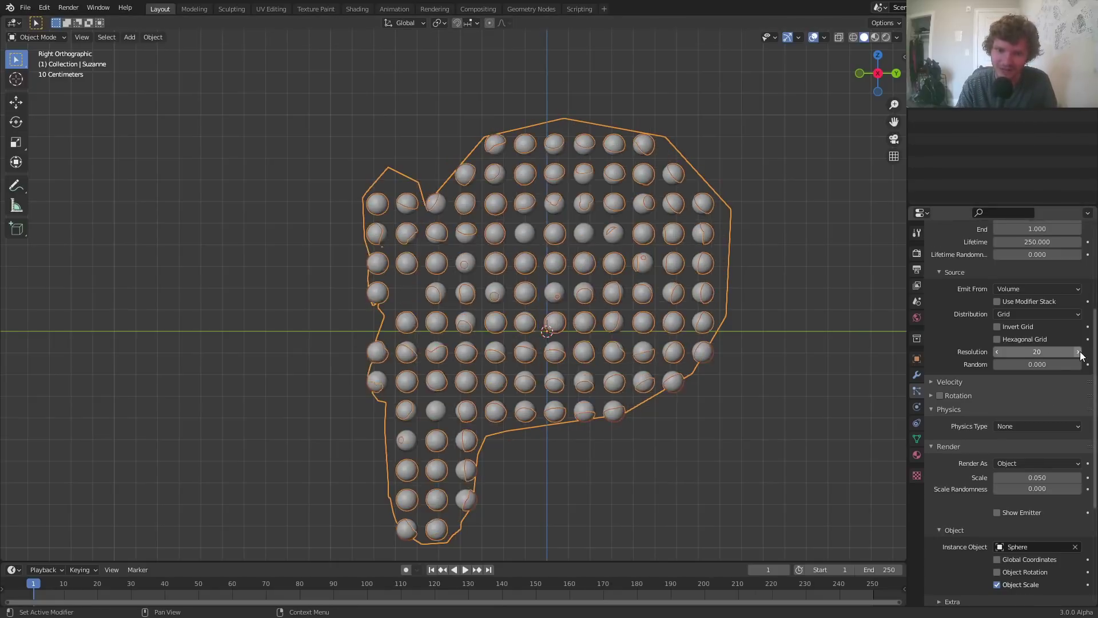
left_click(1078, 352)
left_click(1079, 351)
left_click(1078, 352)
left_click(1078, 352)
left_click(1079, 351)
left_click(1078, 352)
left_click(1078, 352)
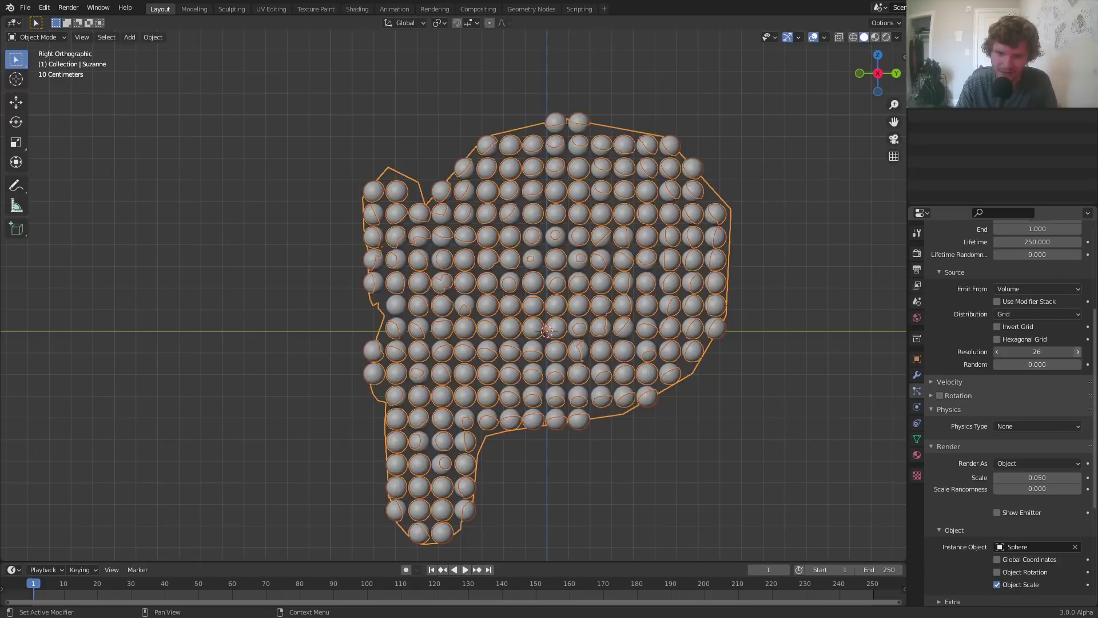
left_click(1078, 352)
left_click(1047, 351)
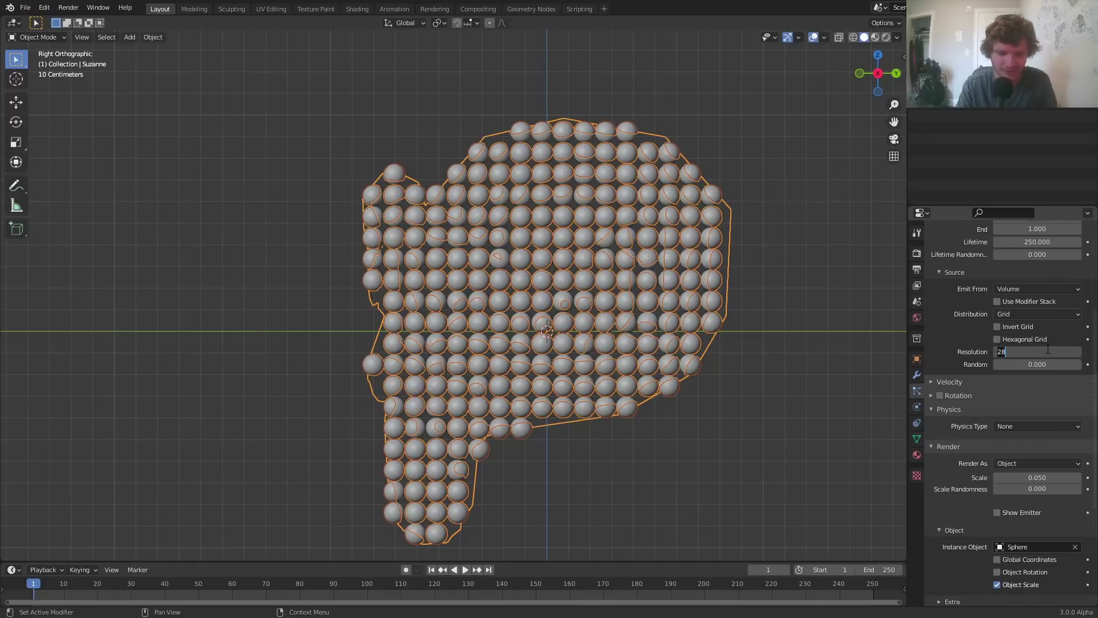
key("Return")
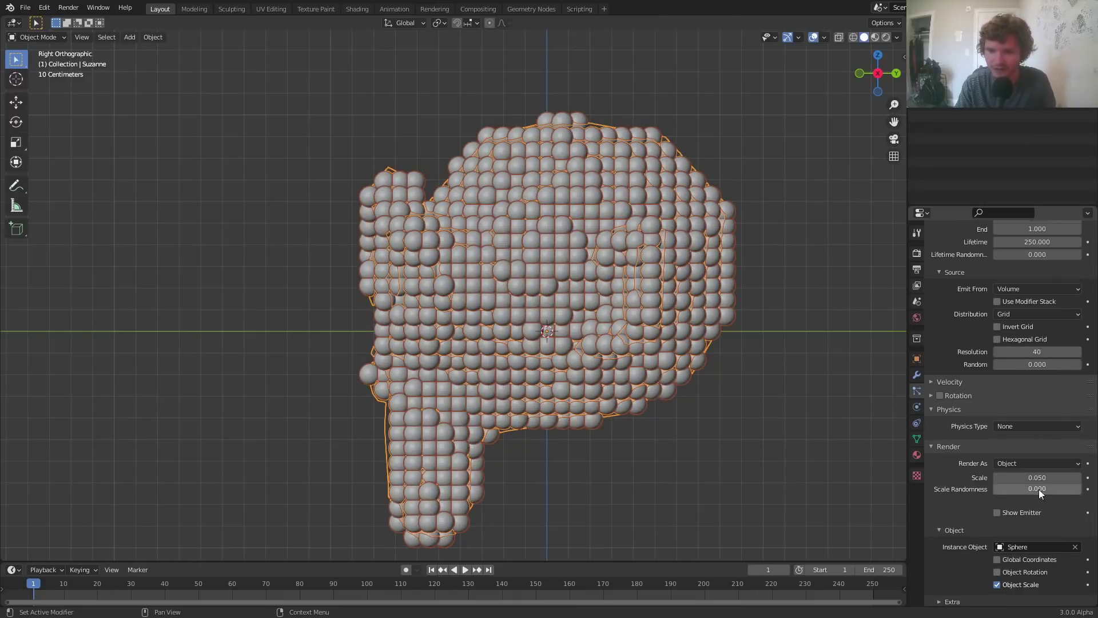
Reduce the particle render scale to 0.033, deselect Suzanne and inspect the sphere-filled head in perspective.
left_click_drag(1037, 476, 1018, 477)
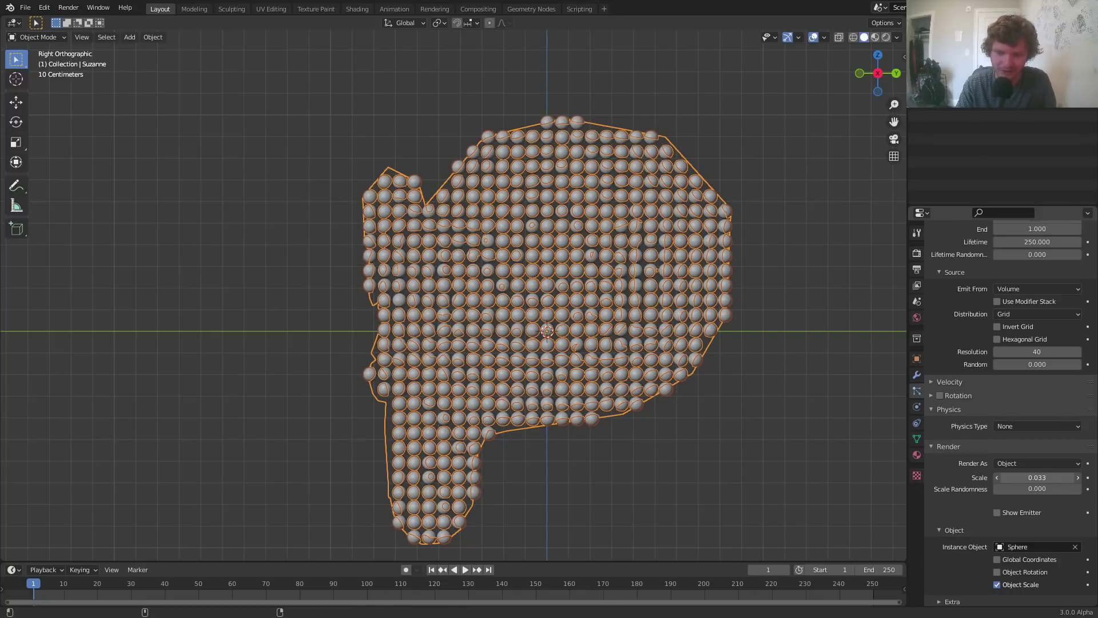
left_click(817, 417)
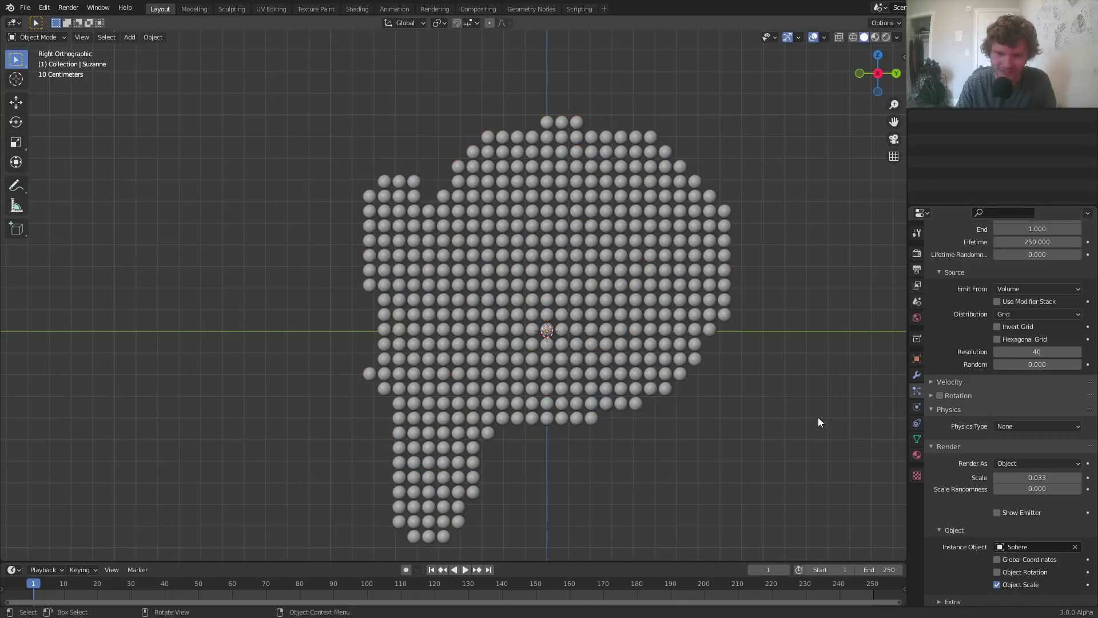
middle_click_drag(818, 417, 588, 273)
scroll(588, 272, "down", 5)
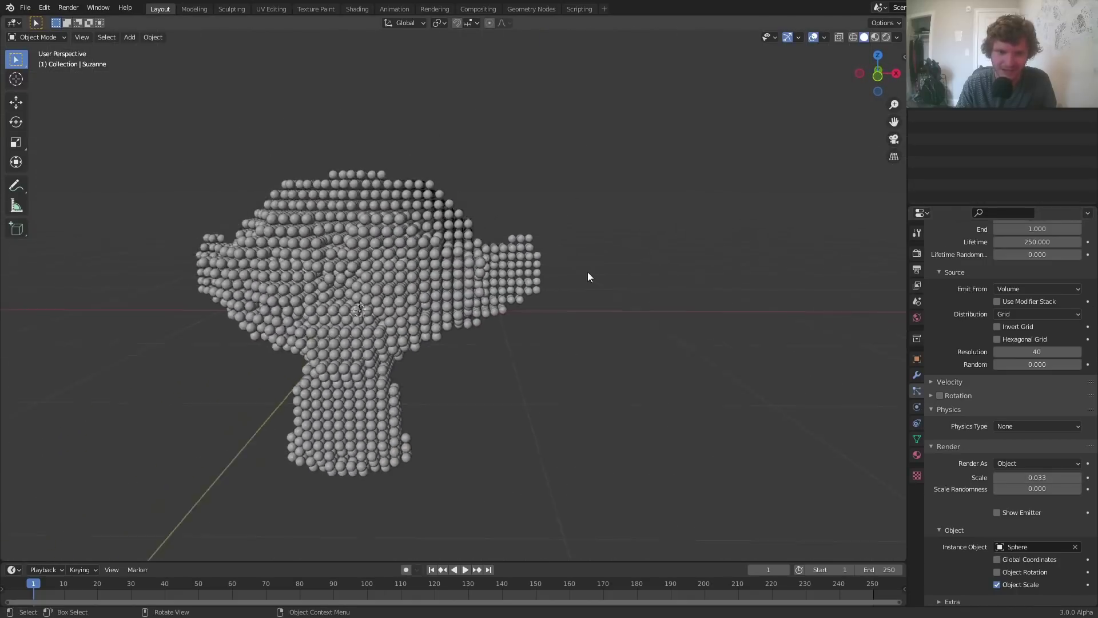
scroll(341, 256, "up", 3)
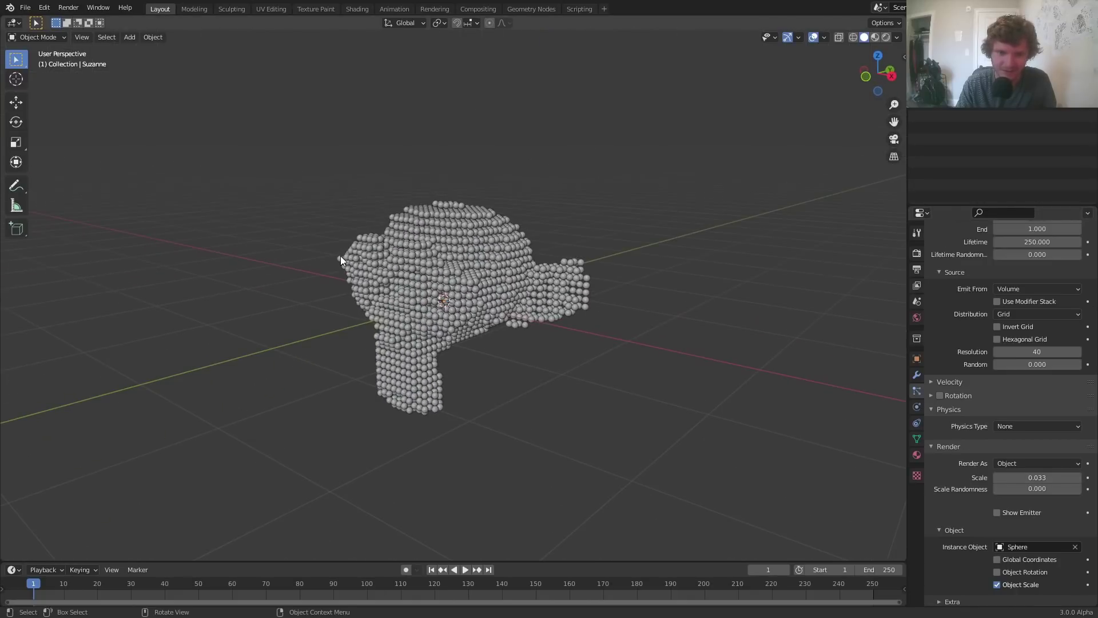
Try a freehand rotation of Suzanne to test the particle grid, and undo it along with the selection.
left_click(482, 246)
key("r")
left_click(623, 290)
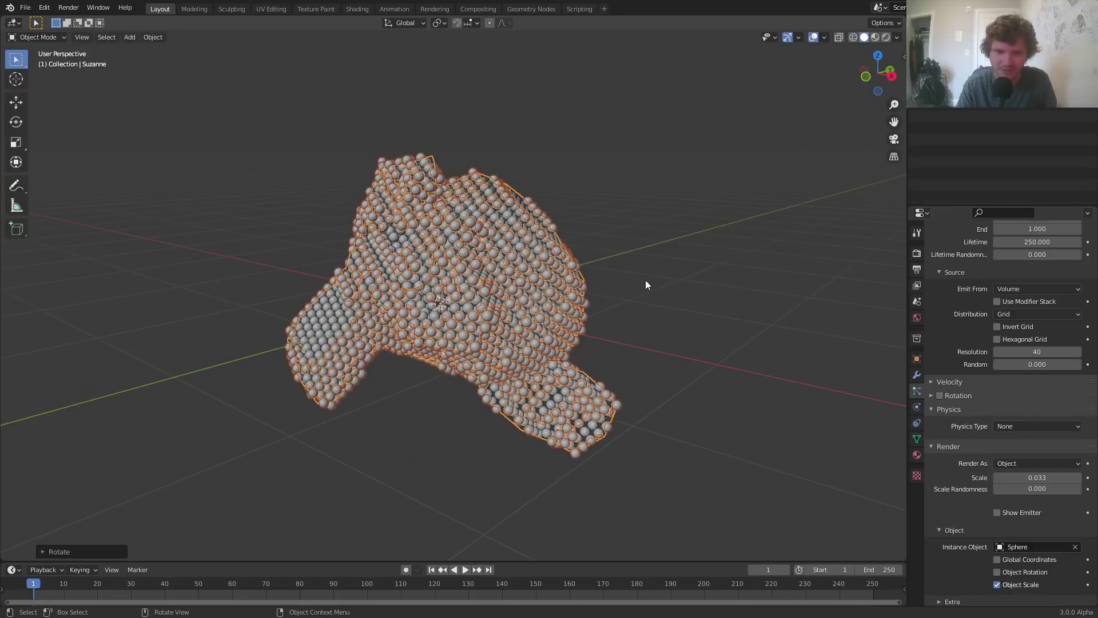
key("ctrl+z")
key("ctrl+z")
Show the viewport in rendered shading and set the render engine to Cycles with GPU Compute as the device.
left_click(887, 37)
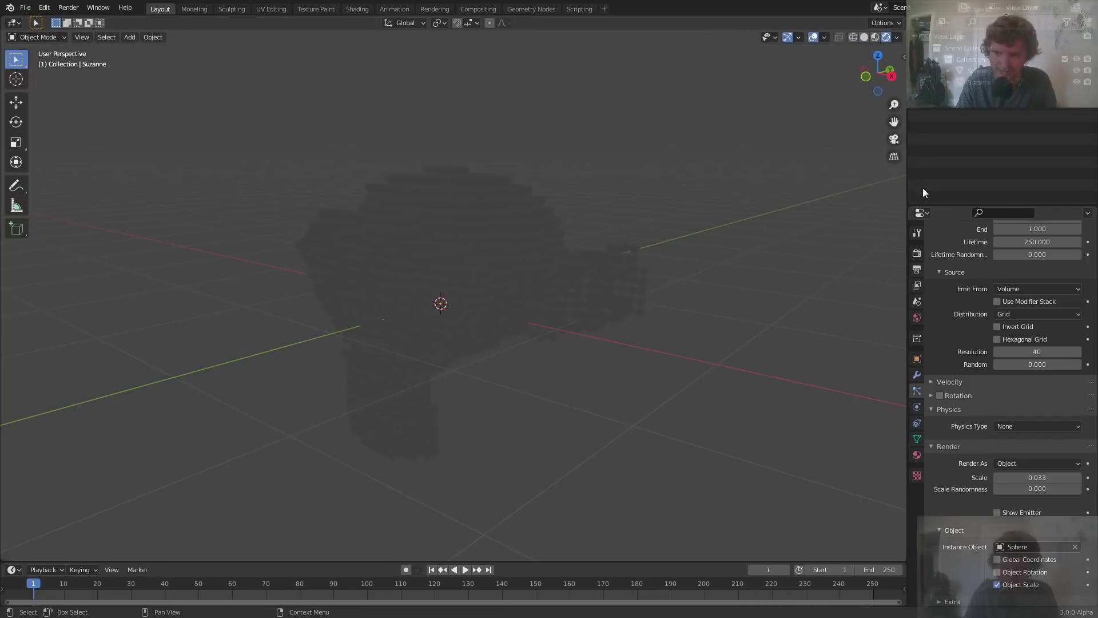
left_click(917, 253)
left_click(1007, 255)
left_click(1017, 290)
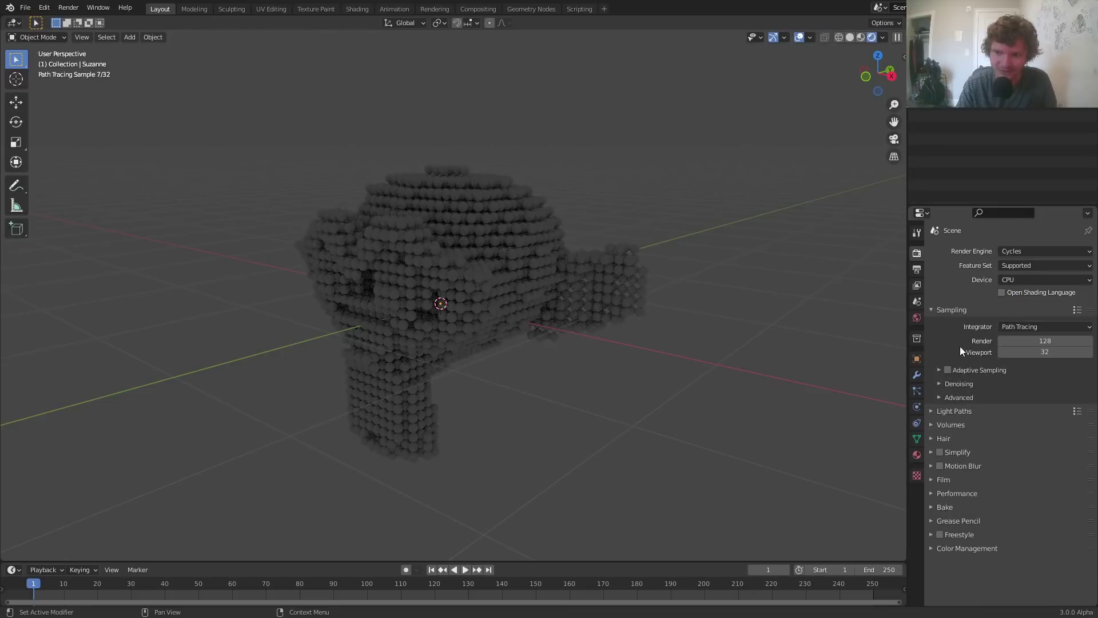
left_click(1011, 279)
left_click(1016, 305)
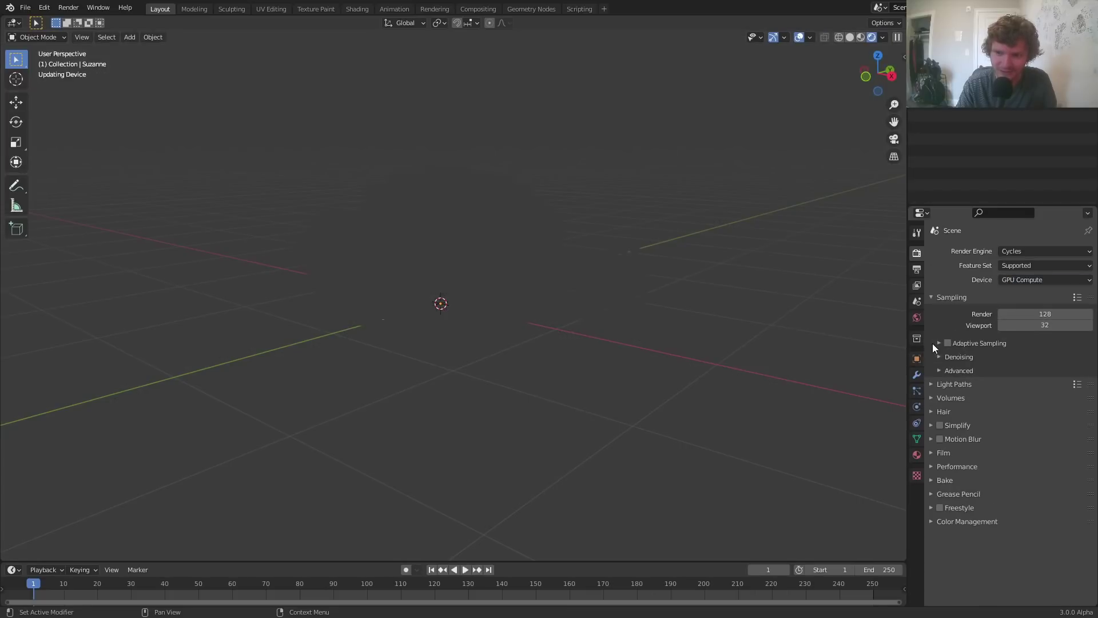
Light the world with an environment texture using leadenhall_market_2k.hdr from the HDRIs folder.
left_click(917, 318)
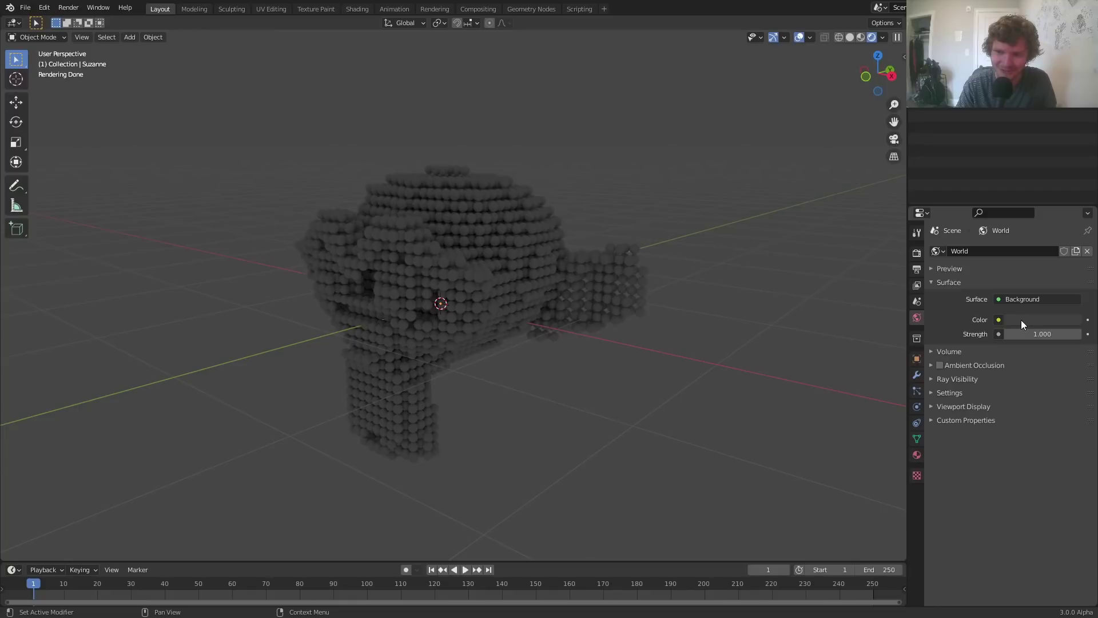
left_click(1002, 322)
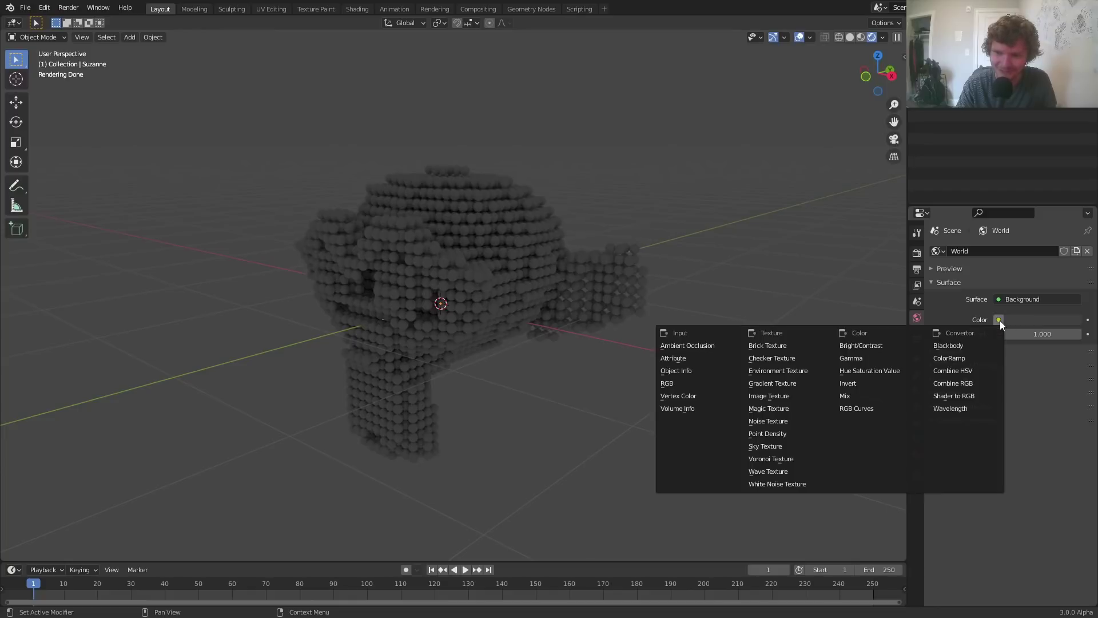
left_click(795, 373)
left_click(1060, 335)
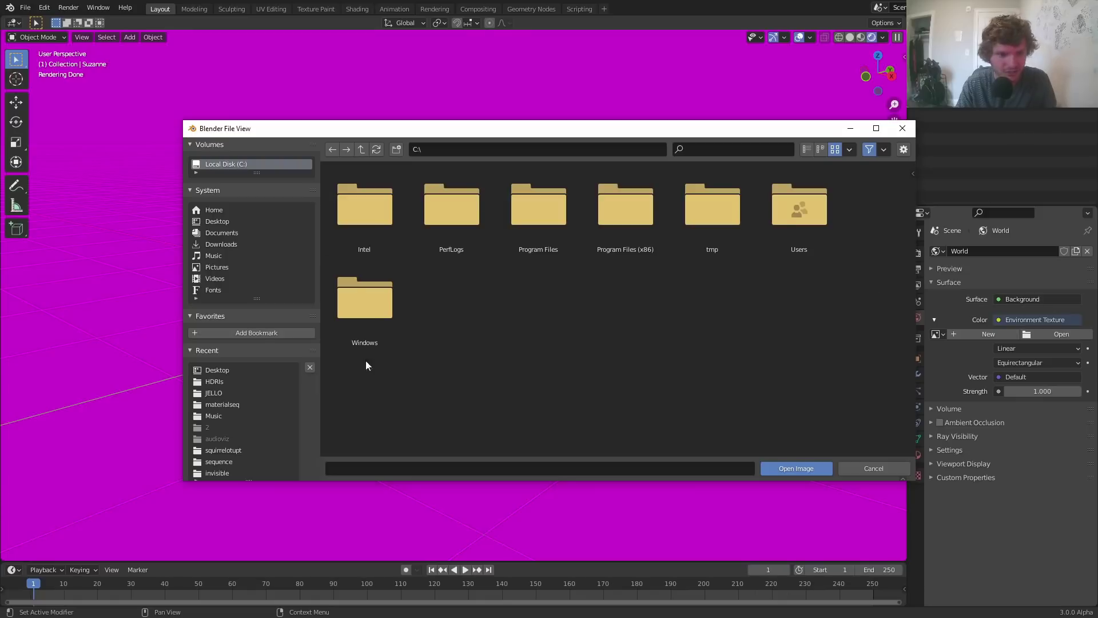
left_click(214, 381)
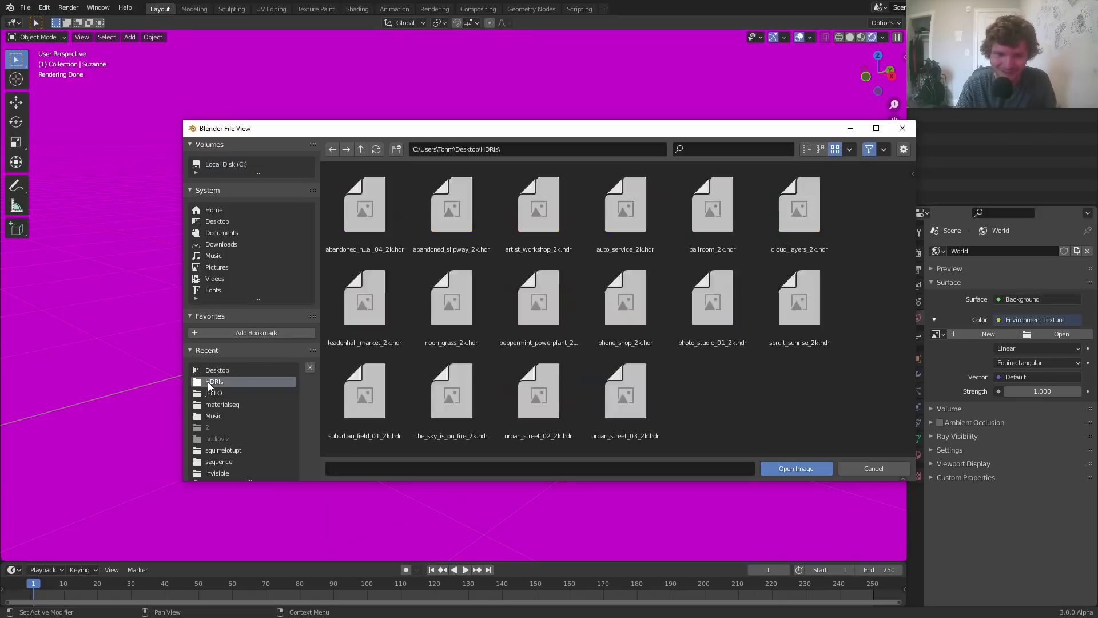
double_click(345, 308)
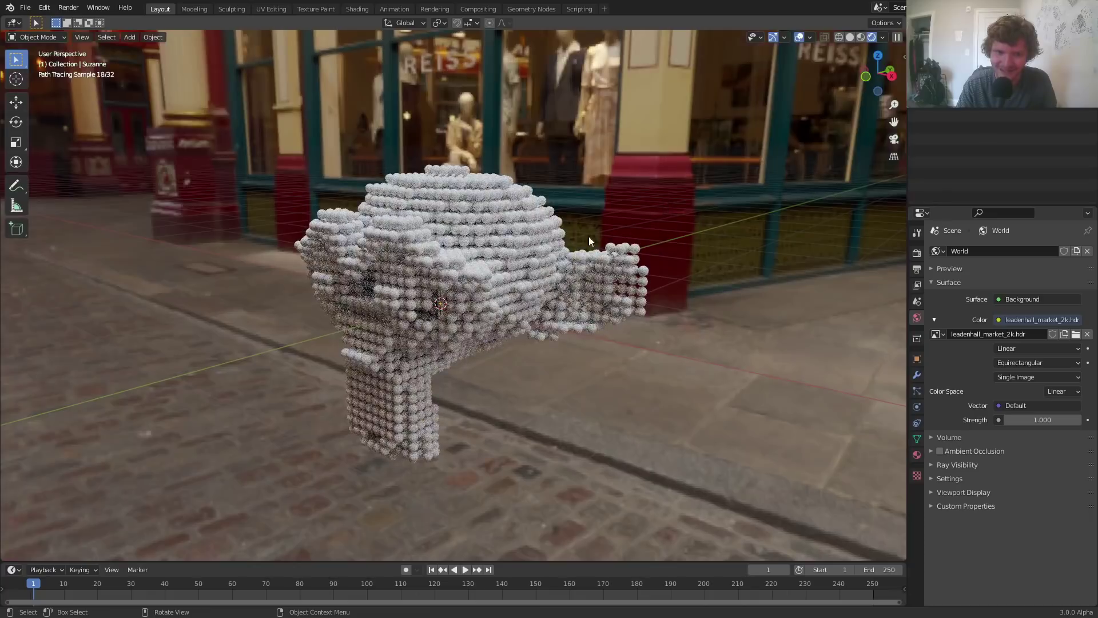
Make the film background transparent in the render settings to hide the HDRI backdrop.
middle_click_drag(588, 235, 544, 289)
middle_click_drag(301, 295, 379, 276, "shift")
left_click(448, 265)
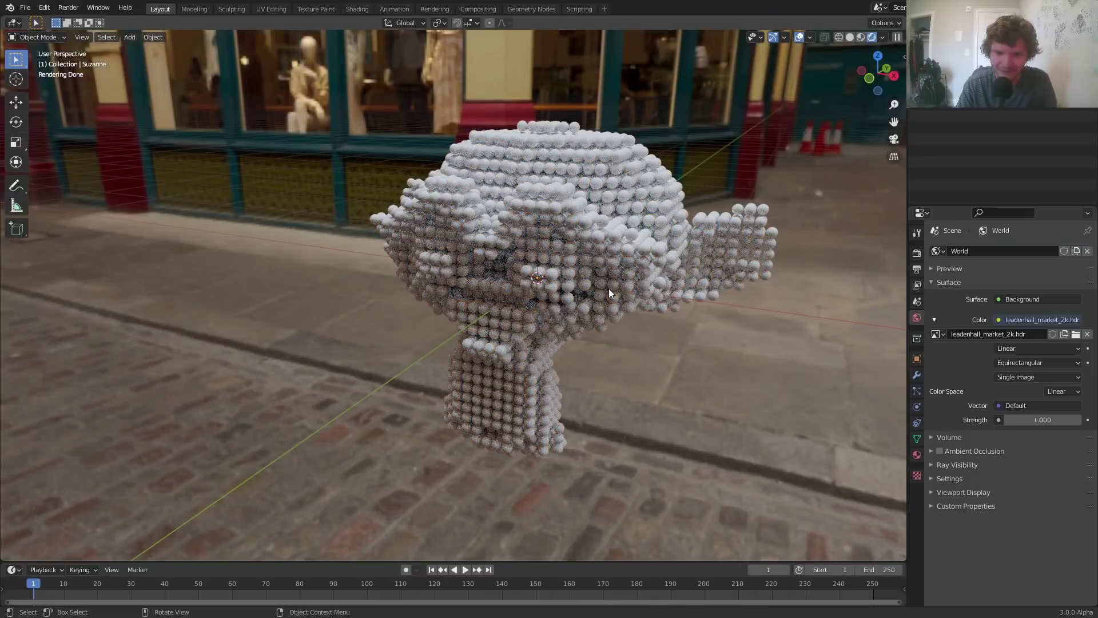
left_click(917, 253)
left_click(946, 453)
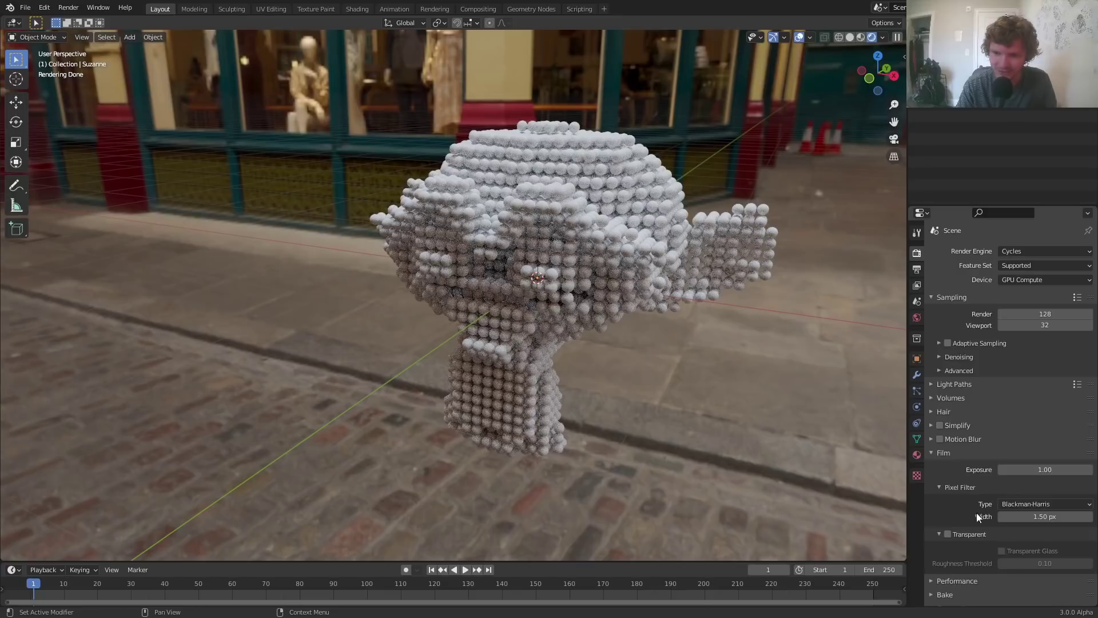
left_click(948, 534)
scroll(641, 338, "down", 6)
Select Suzanne and switch to the Shading workspace with its viewport in rendered shading.
left_click(468, 266)
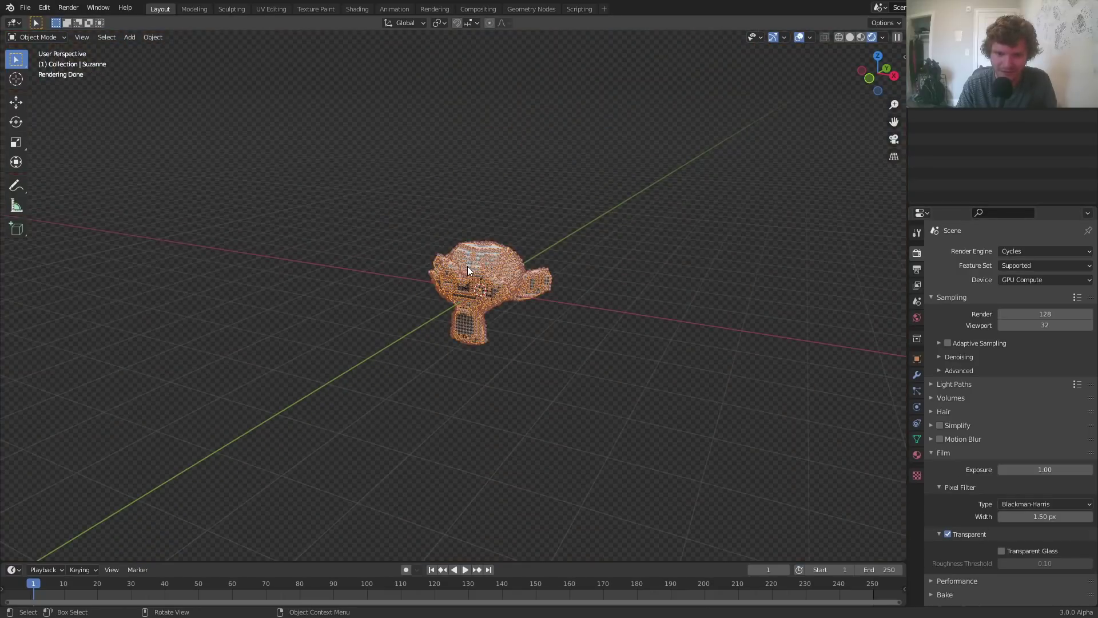
left_click(348, 9)
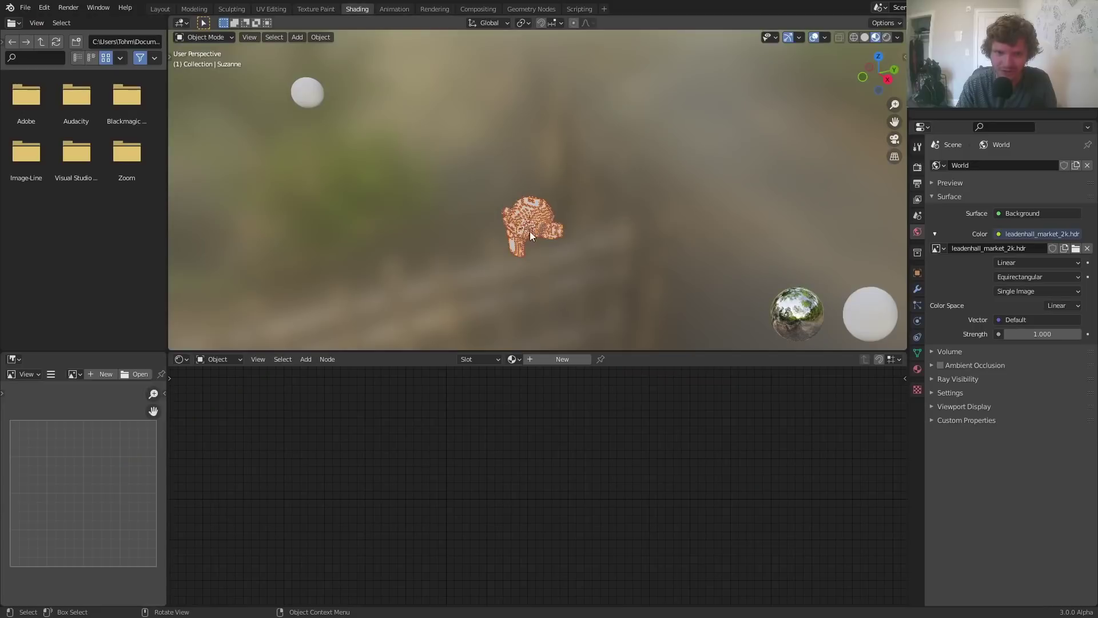
scroll(529, 231, "up", 8)
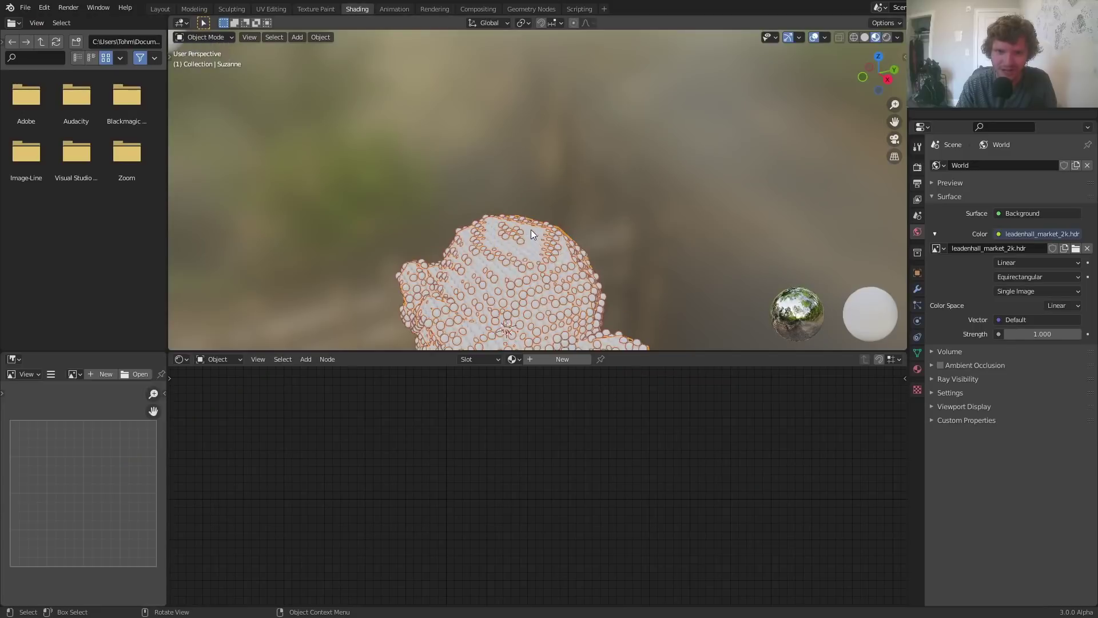
left_click(886, 37)
left_click(568, 177)
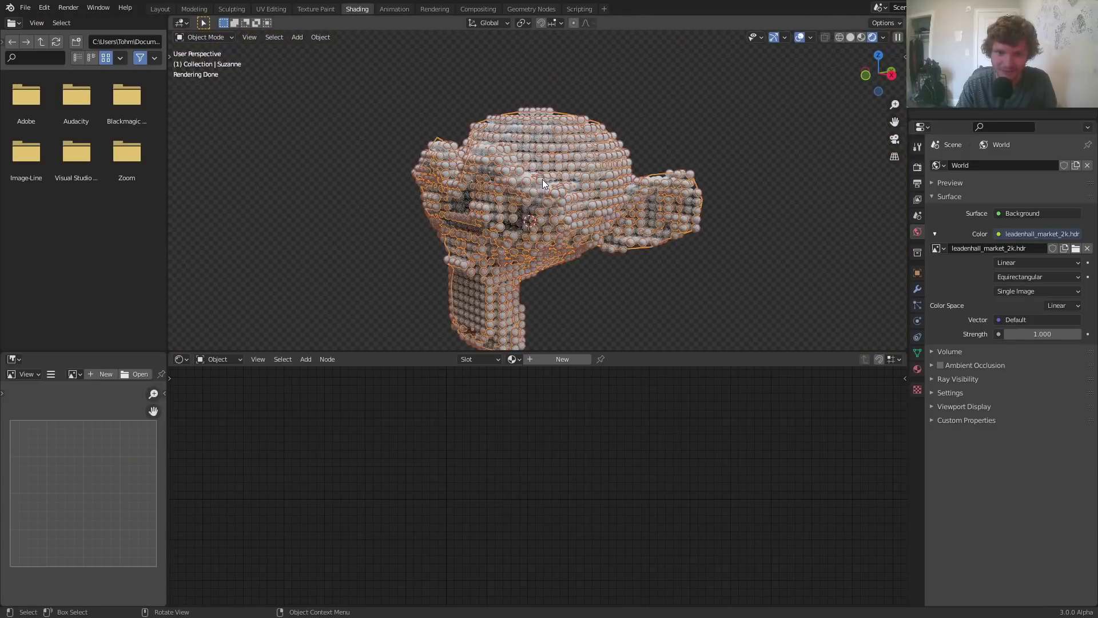
Create a new material on Suzanne, set its base color to pink and deselect the head.
left_click(572, 358)
left_click(510, 426)
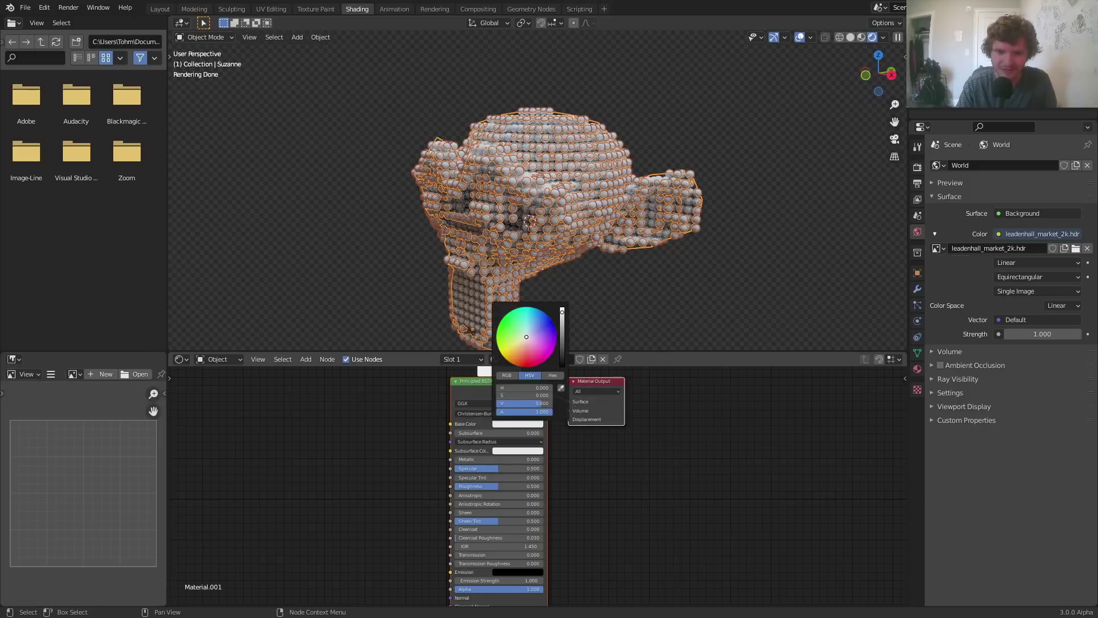
left_click(534, 340)
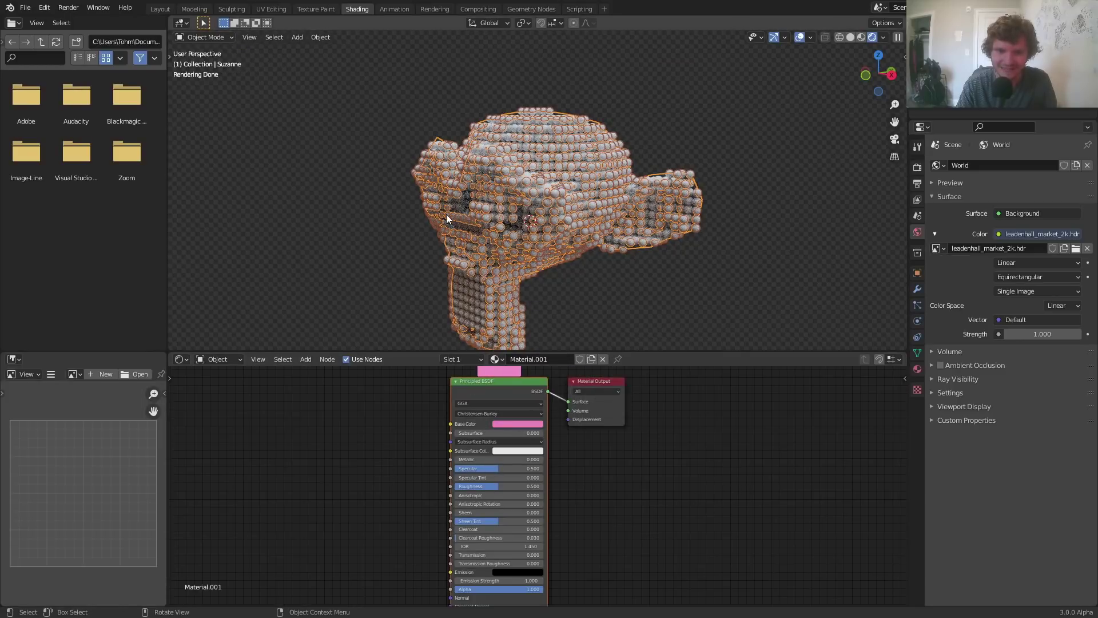
key("space")
left_click(447, 191)
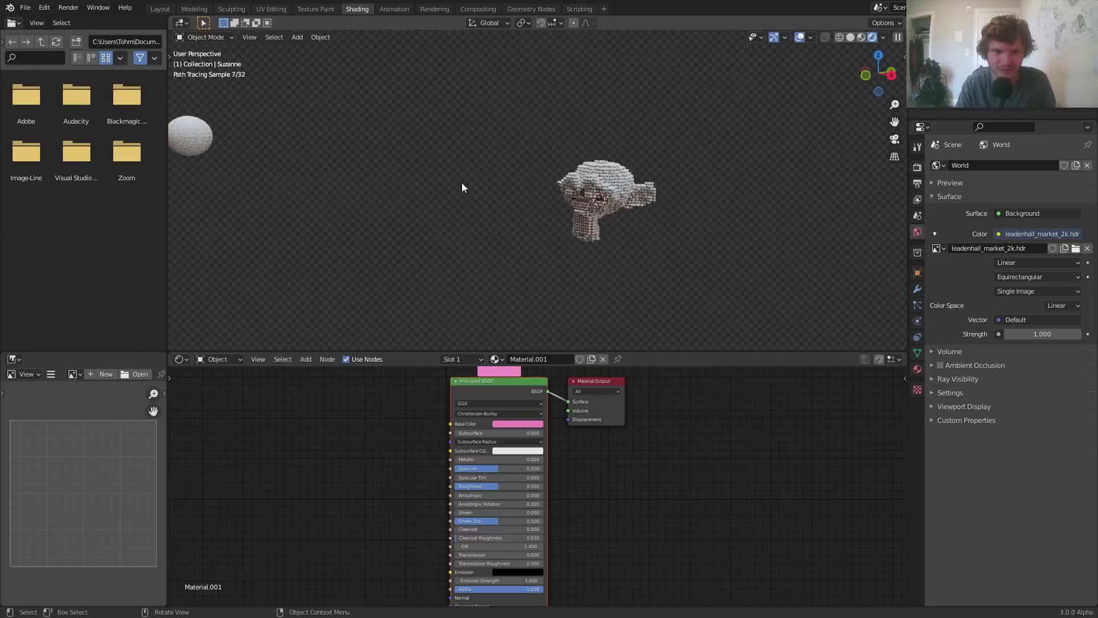
Select the source sphere beside Suzanne and create a new material on it.
left_click(191, 133)
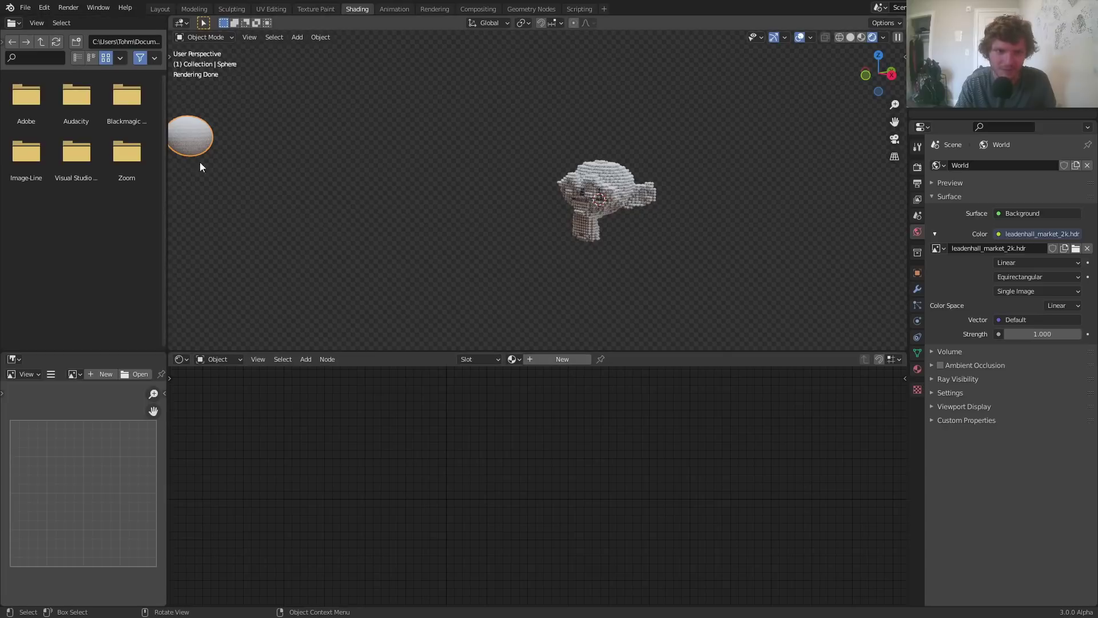
left_click(554, 359)
scroll(586, 309, "up", 8)
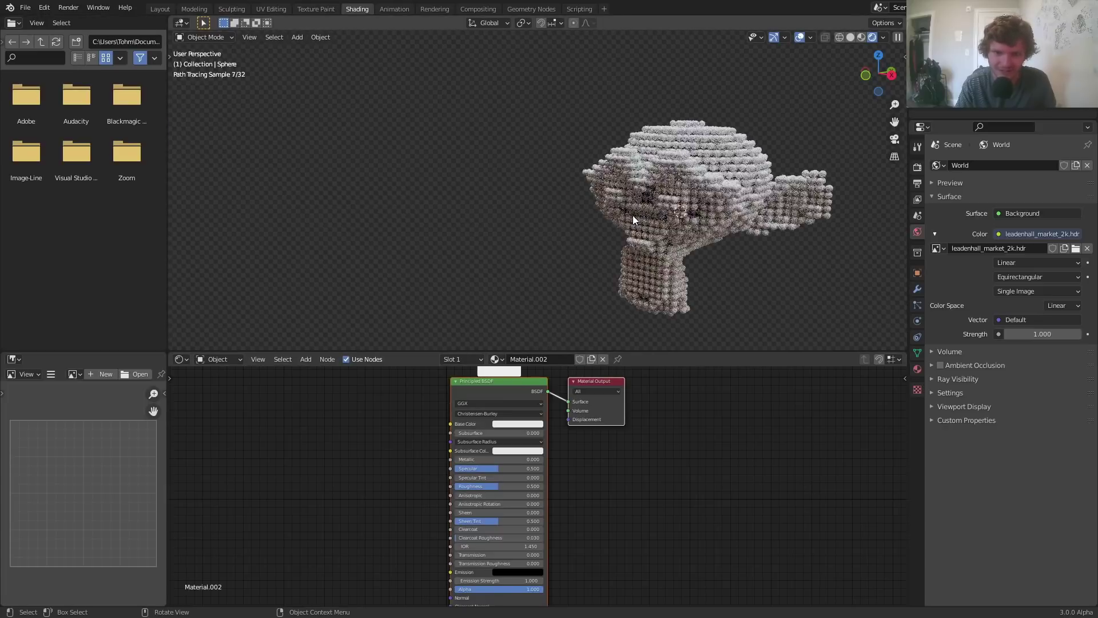
Try a light mint green base color on the sphere's material, inspect the instances, and undo the color change.
left_click(518, 424)
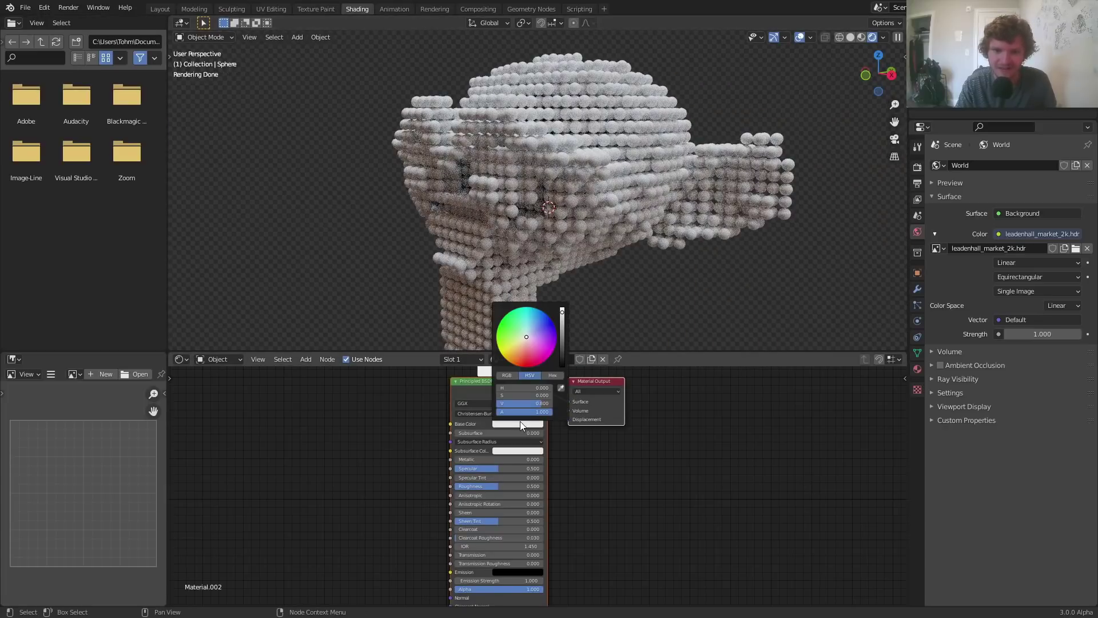
mouse_move(526, 336)
left_mouse_down()
mouse_move(529, 358)
mouse_move(516, 332)
left_mouse_up()
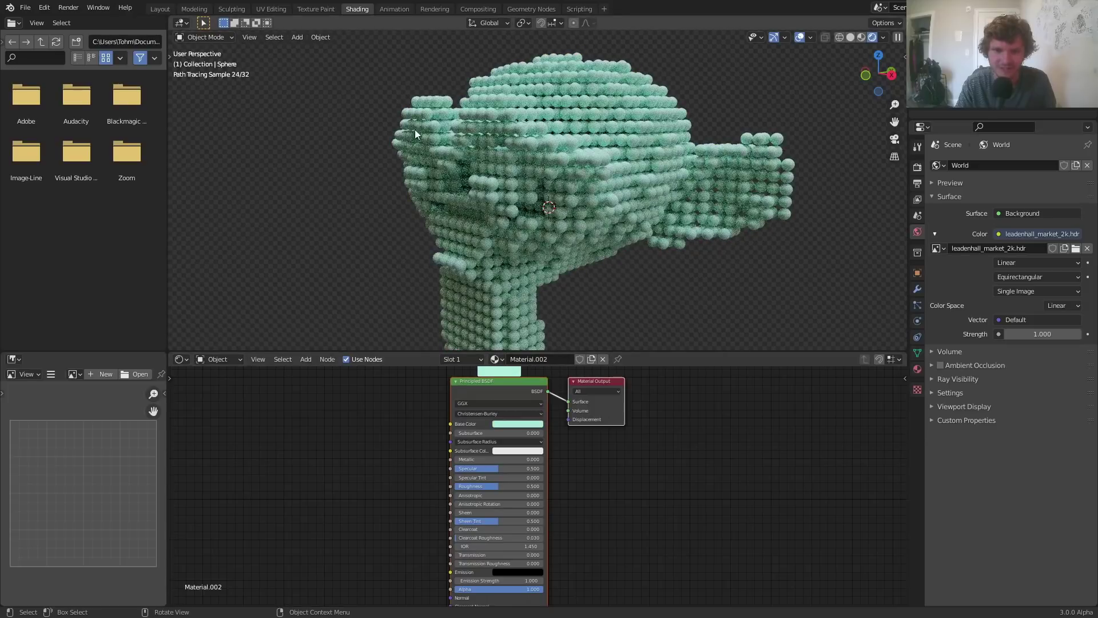
scroll(553, 178, "down", 10)
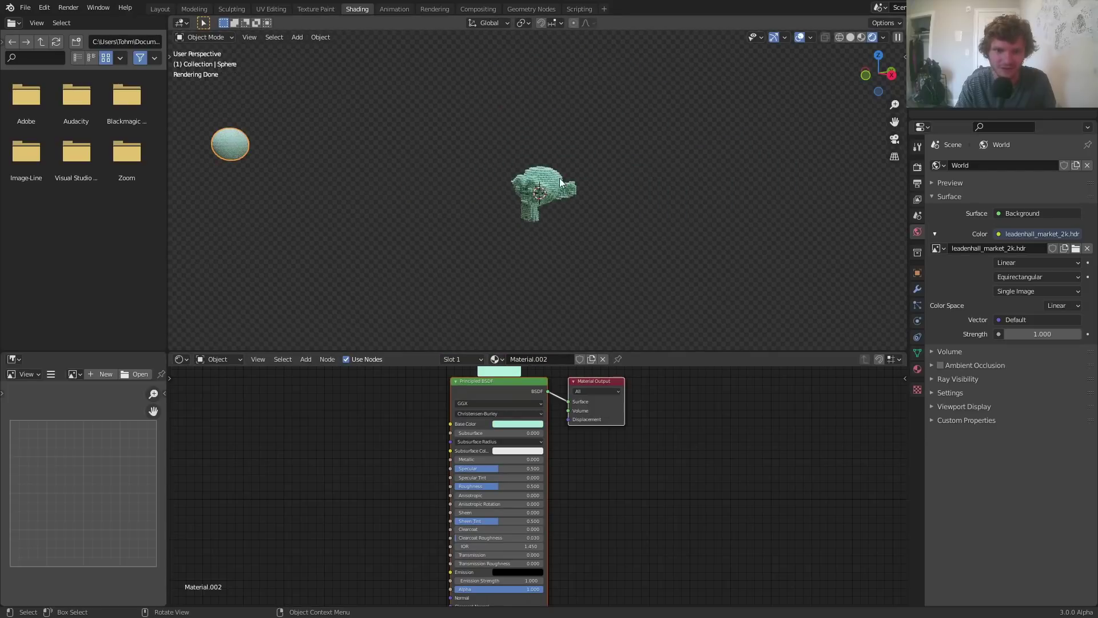
scroll(559, 177, "up", 10)
key("ctrl+z")
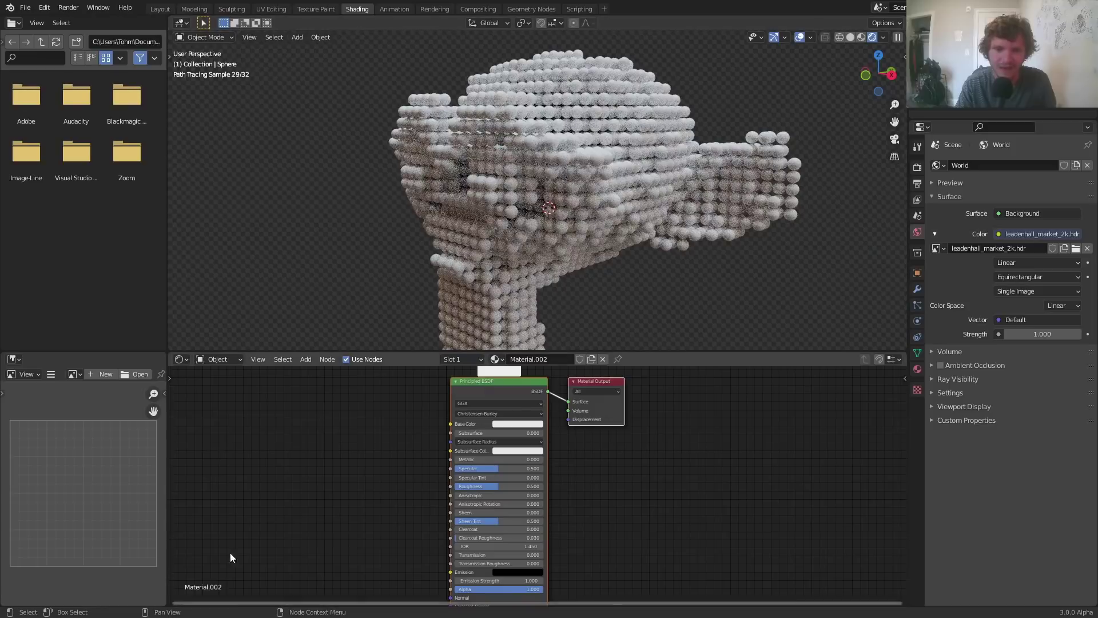
Add a Particle Info node to the sphere's material and preview its Index and Random outputs on the instances.
middle_click_drag(231, 558, 505, 407)
key("shift+a")
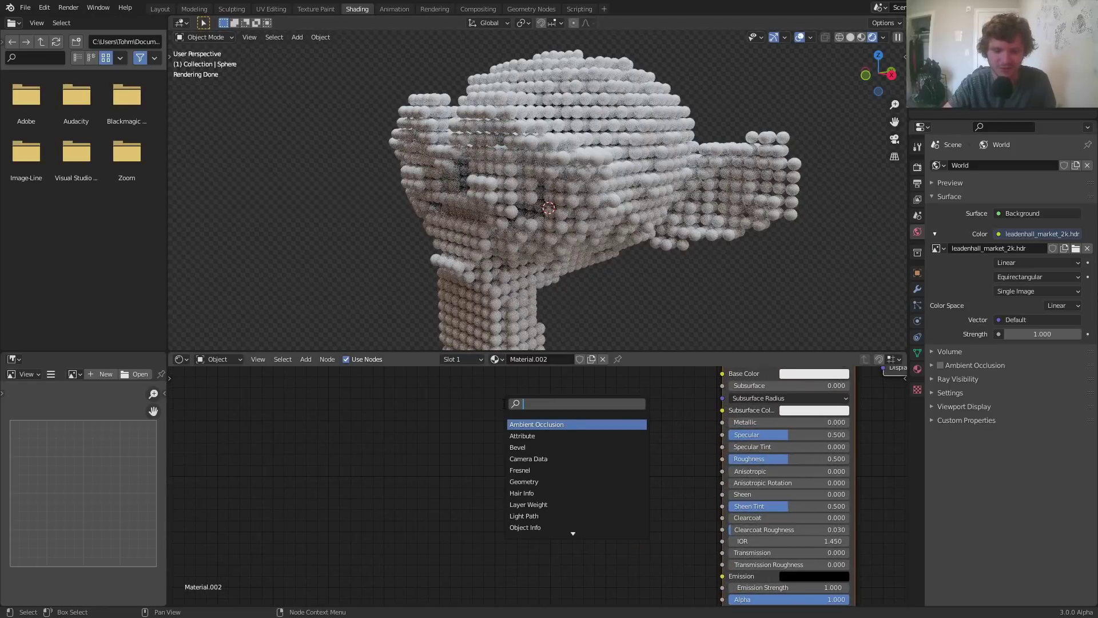
type("part")
key("Return")
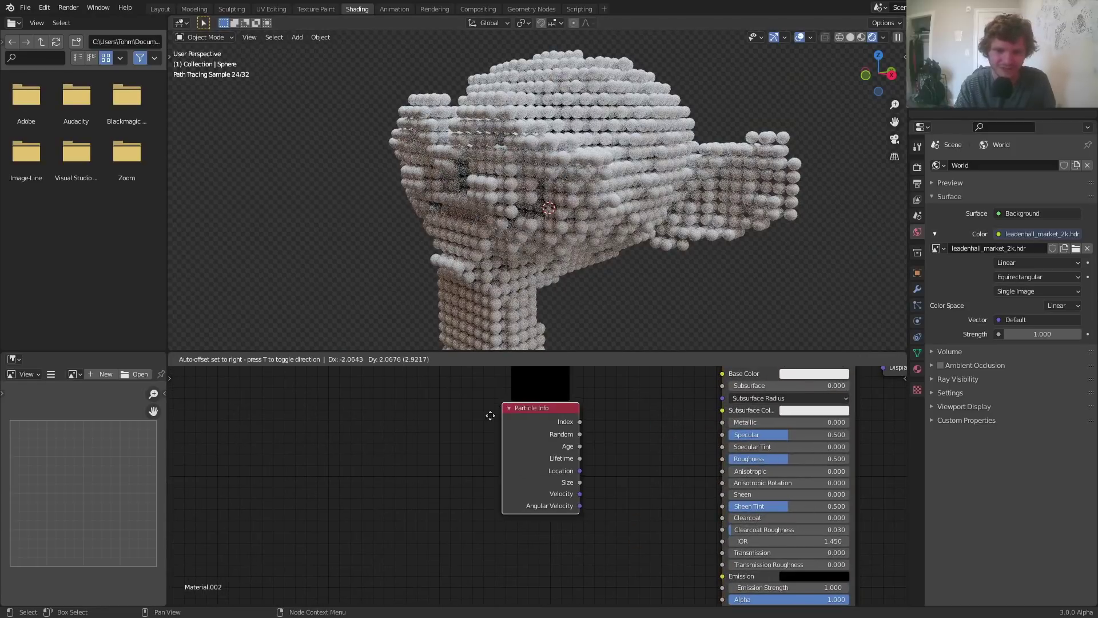
left_click(479, 434)
left_click(487, 433, "ctrl+shift")
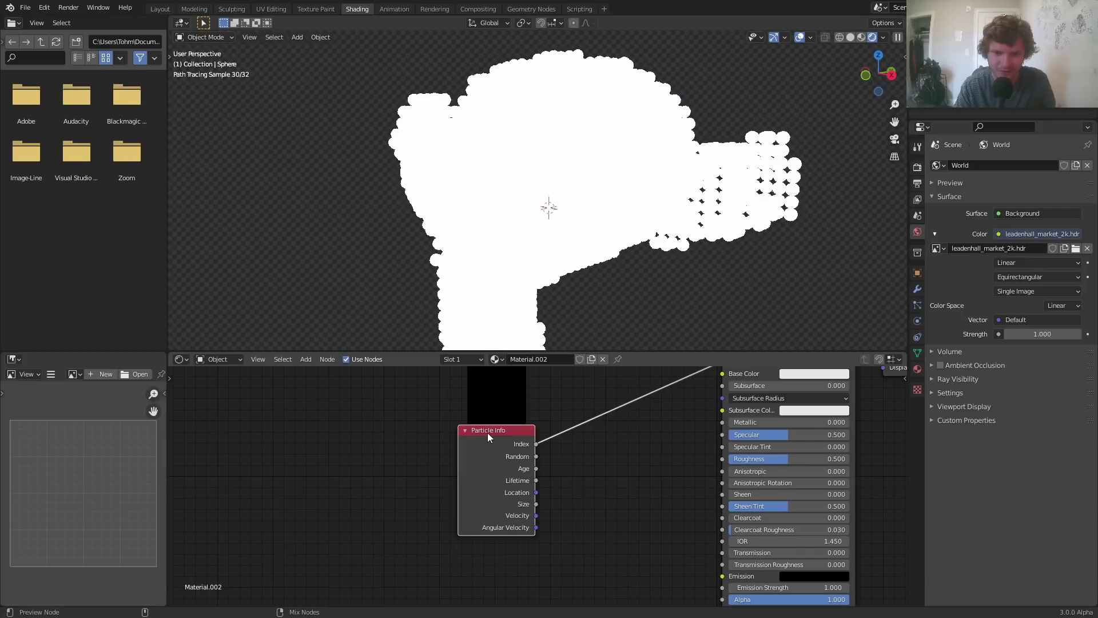
left_click(487, 432, "ctrl+shift")
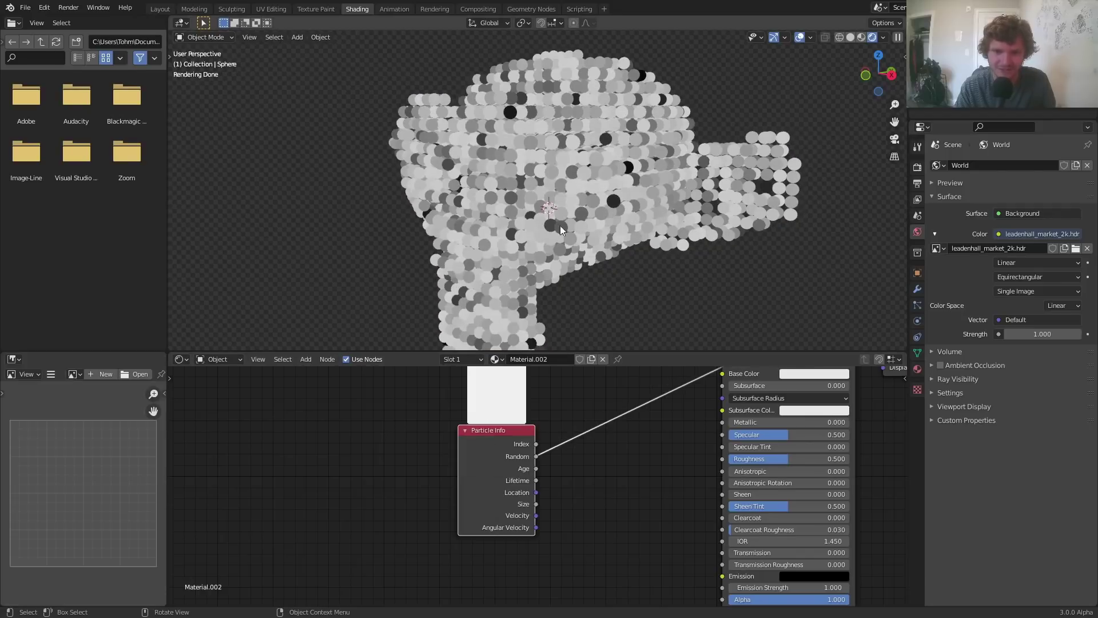
Try driving the Principled BSDF's Base Color with the Particle Info Random output, view the shaded result, and delete the Particle Info node.
middle_click_drag(529, 467, 430, 503)
left_click_drag(595, 421, 623, 410)
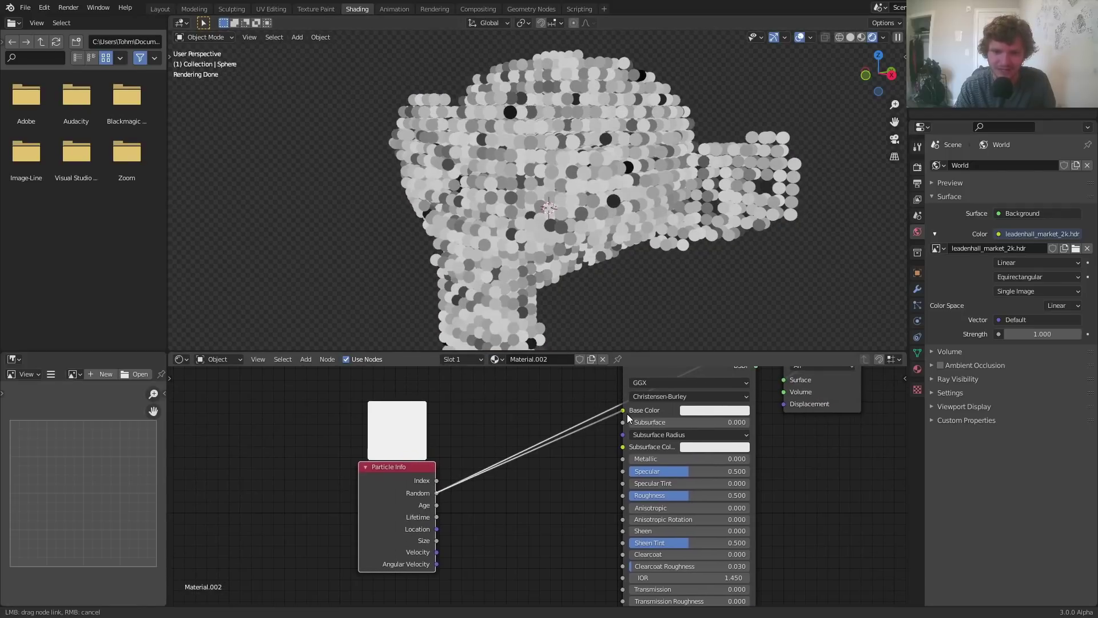
left_click(626, 413, "ctrl+shift")
middle_click_drag(626, 255, 586, 206)
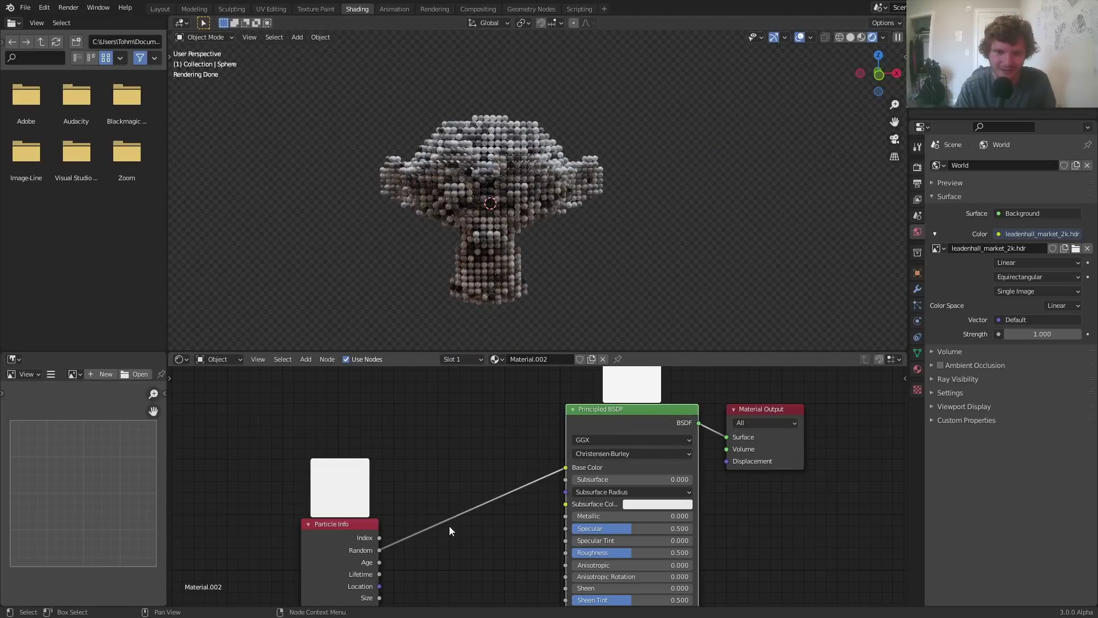
key("x")
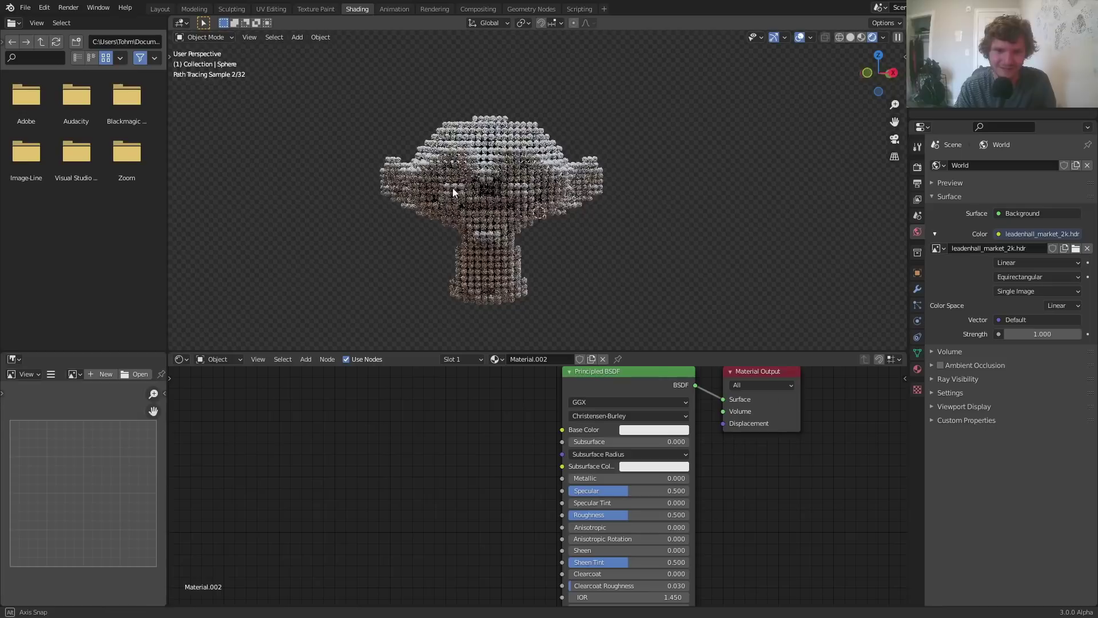
Make the sphere's material reflective by setting Metallic to 1.000 and Roughness to 0.218.
middle_click_drag(452, 188, 588, 222)
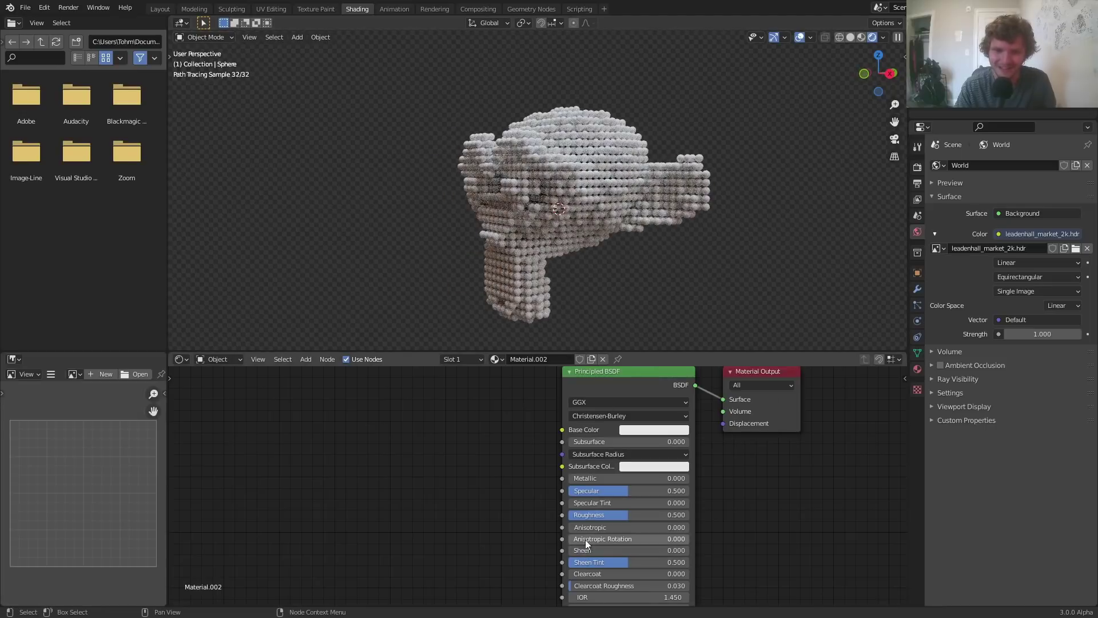
left_click_drag(613, 478, 688, 478)
left_click_drag(639, 514, 595, 514)
scroll(517, 210, "down", 4)
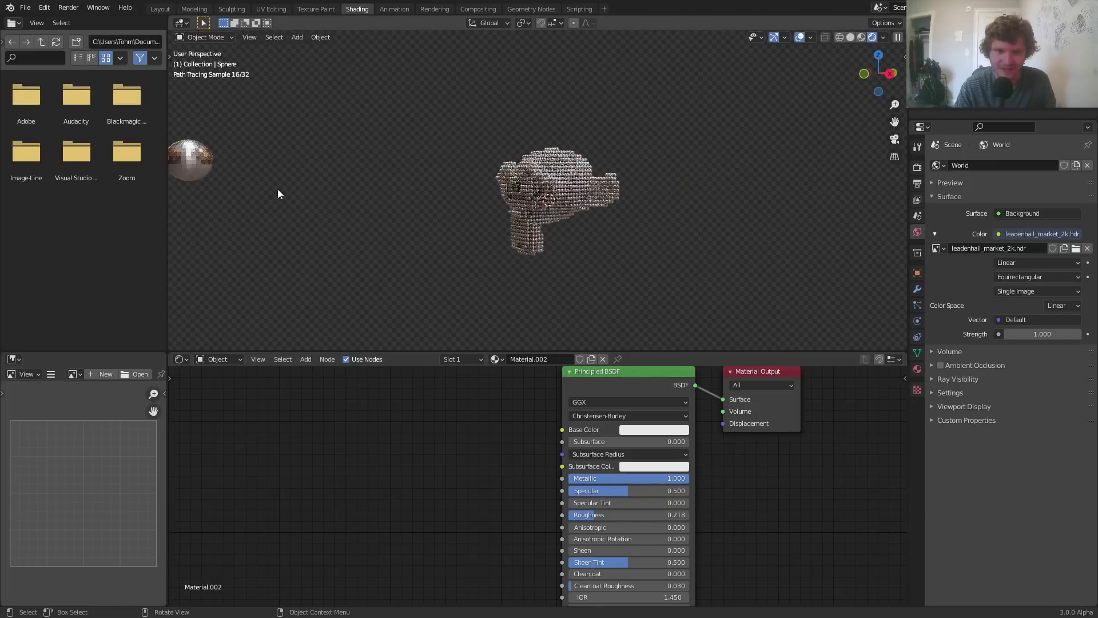
Apply smooth shading to the source sphere.
right_click(194, 159)
left_click(193, 158)
scroll(567, 221, "up", 3)
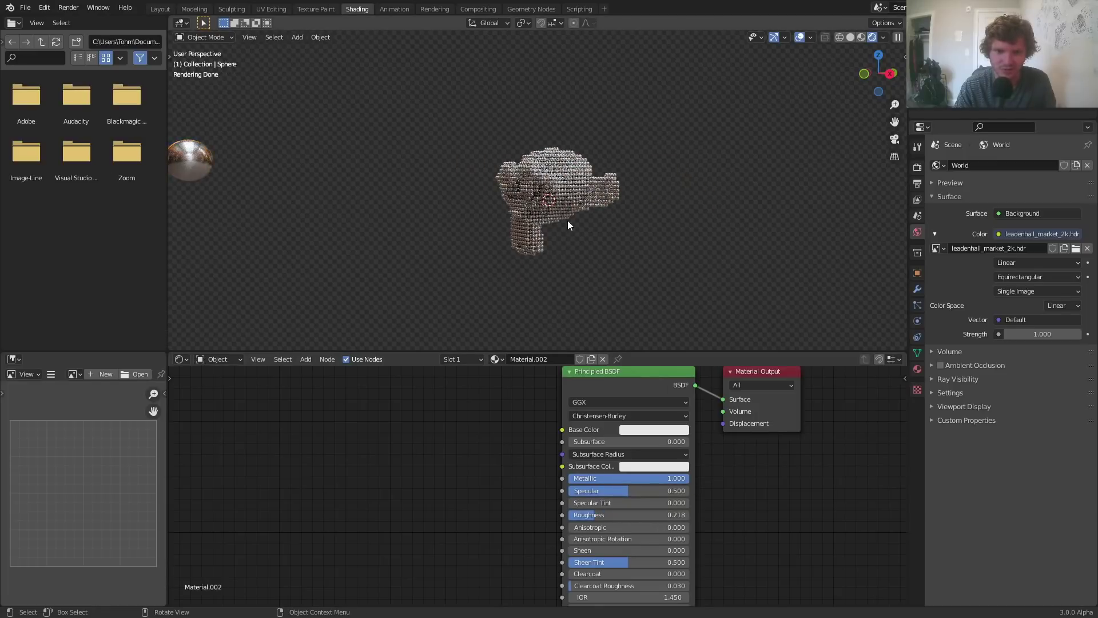
Add a plane, scale it up and lower it along Z beneath Suzanne as a floor.
scroll(568, 219, "up", 2)
key("shift+a")
mouse_move(417, 119)
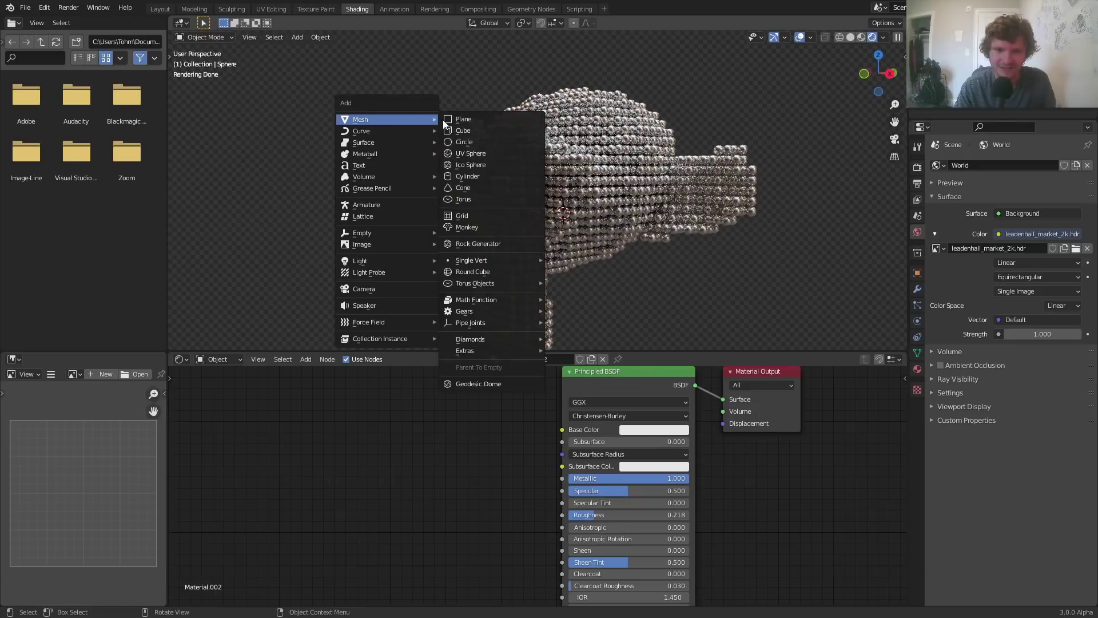
left_click(481, 123)
scroll(527, 148, "down", 2)
key("s")
left_click(657, 236)
key("g")
key("z")
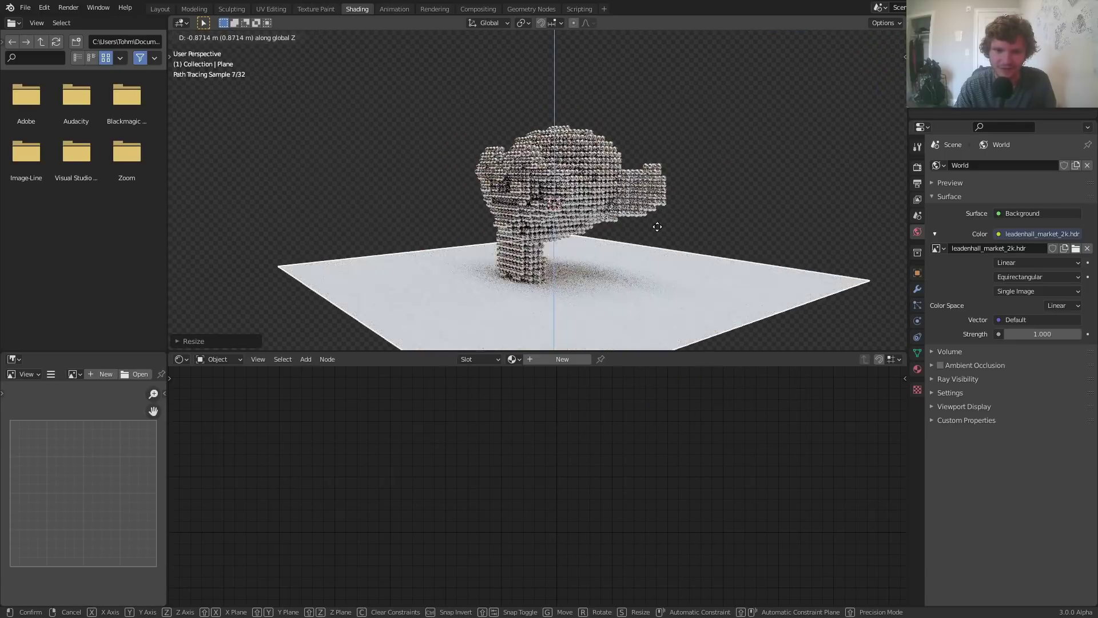
left_click(657, 236)
Select Suzanne, tilt the head and move it down along Z to rest on the plane.
left_click(659, 194)
key("r")
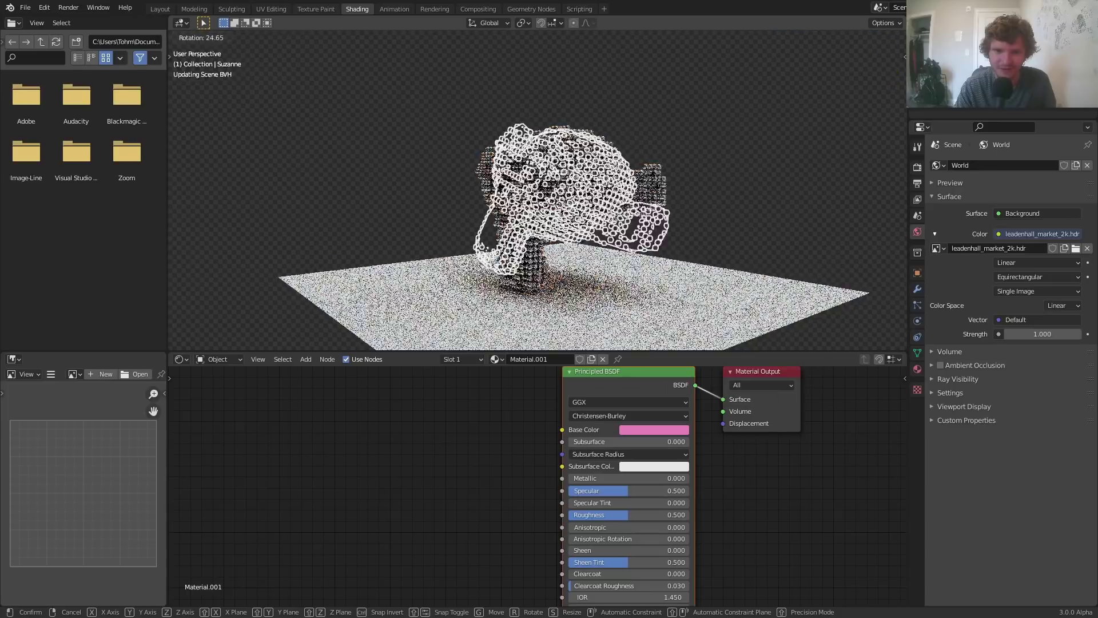
left_click(662, 195)
key("g")
key("z")
left_click(662, 220)
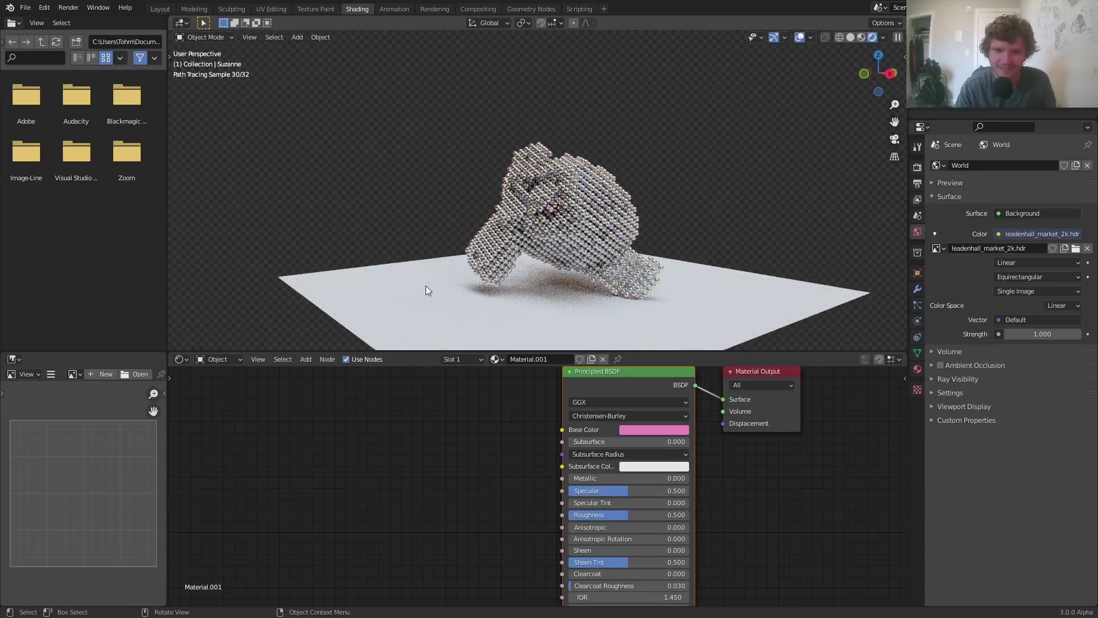
middle_click_drag(538, 201, 601, 204)
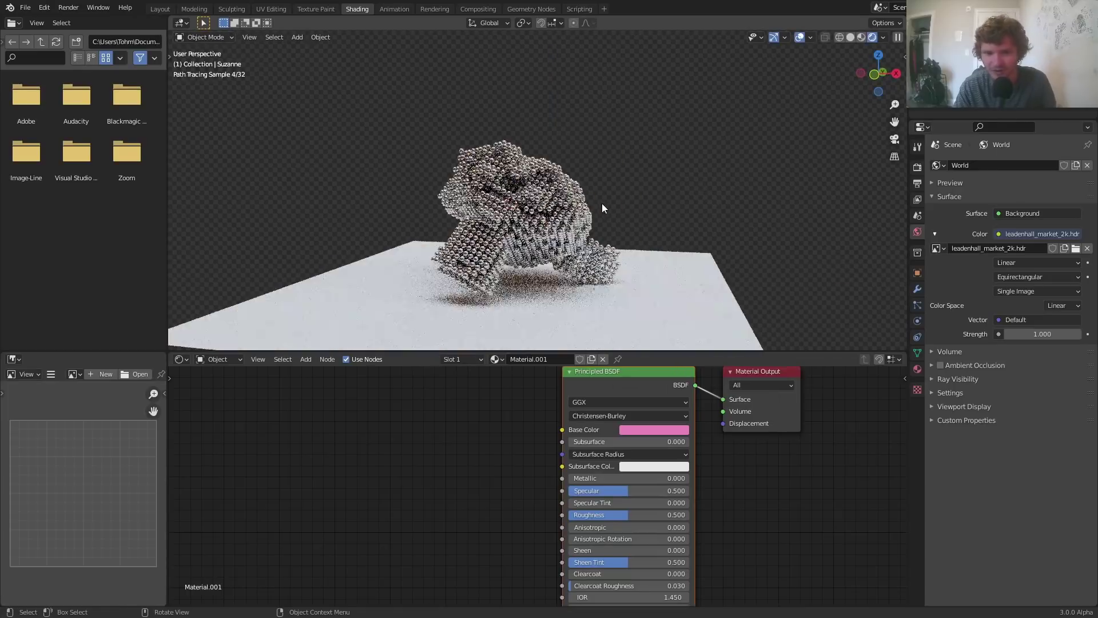
middle_click_drag(639, 171, 504, 202)
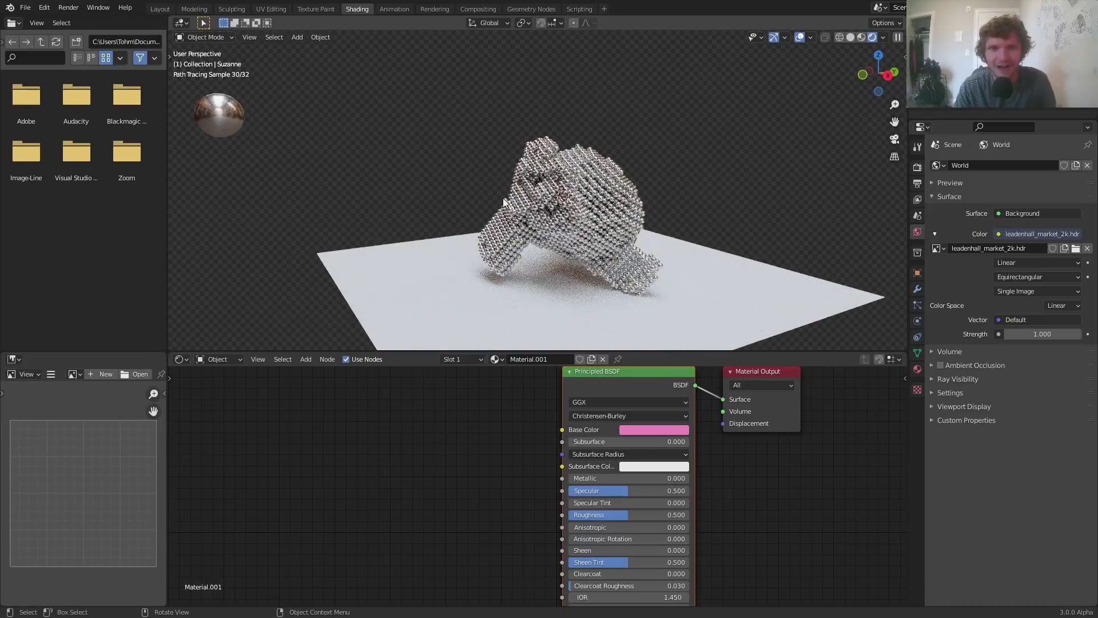
key("q")
left_click(489, 193)
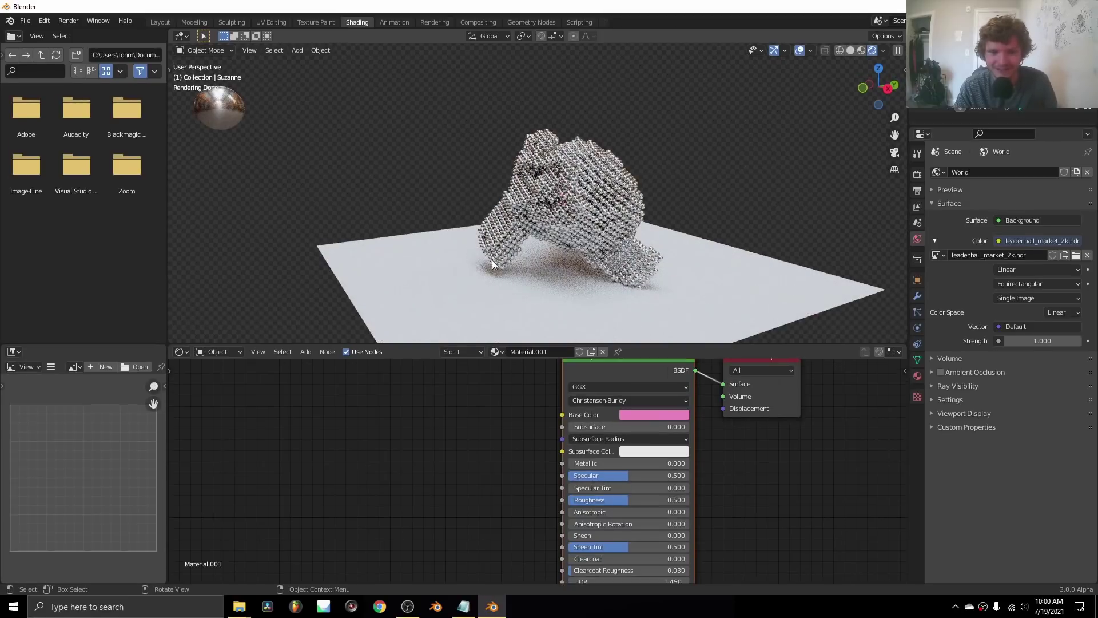
left_click(407, 607)
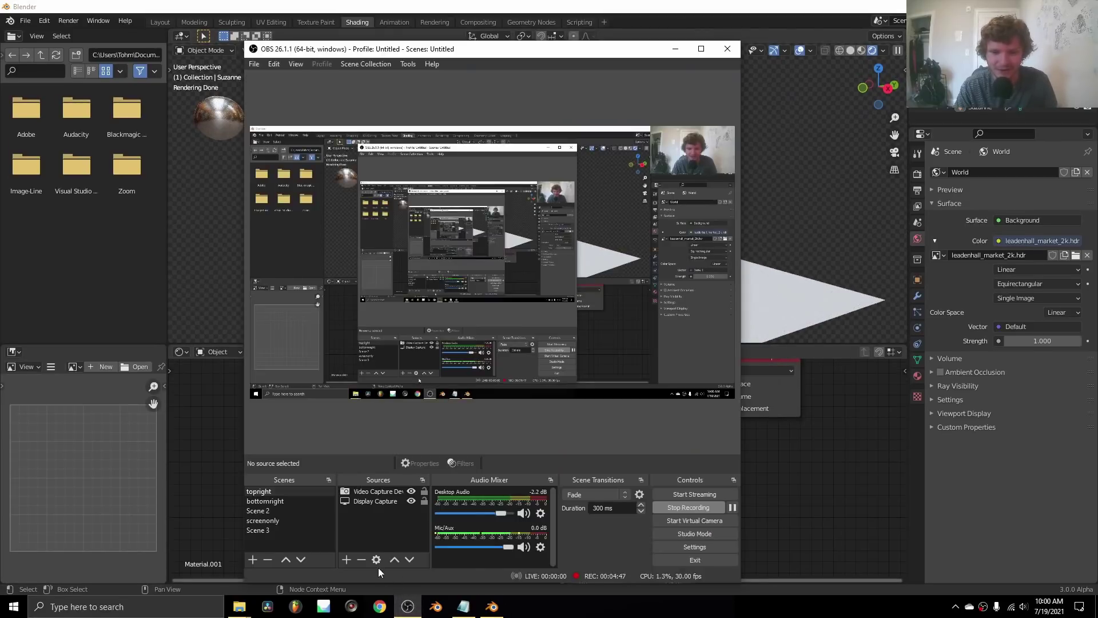